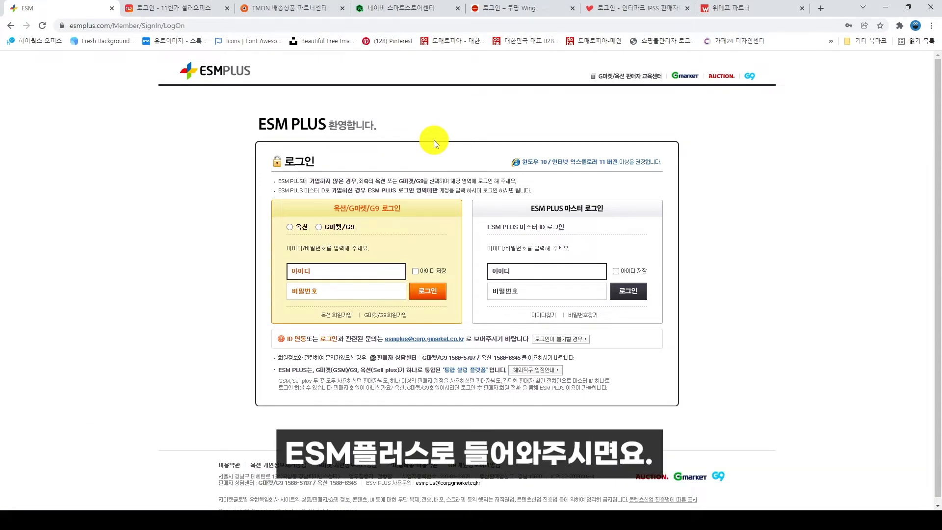
# Step: Open Auction's membership sign-up for business sellers (사업자 판매회원) and review the terms and the real-name verification section
pyautogui.click(340, 319)
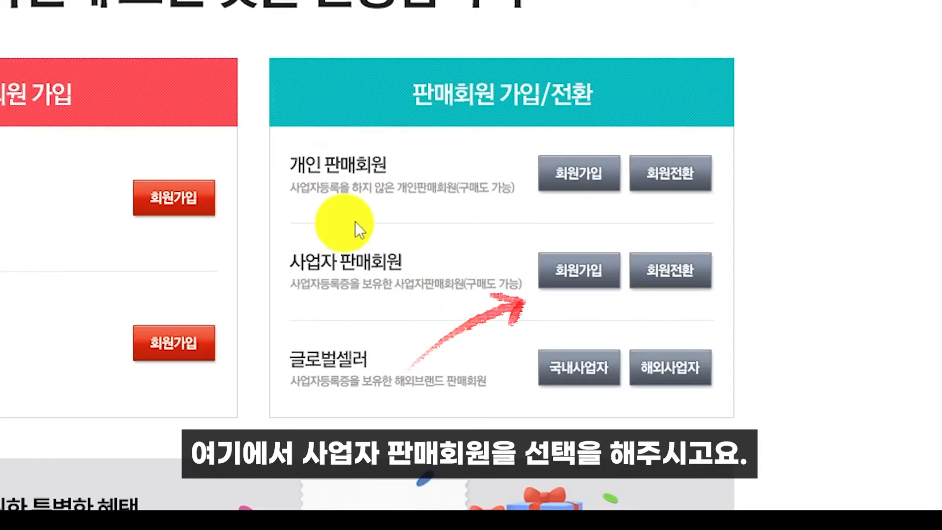
pyautogui.click(607, 275)
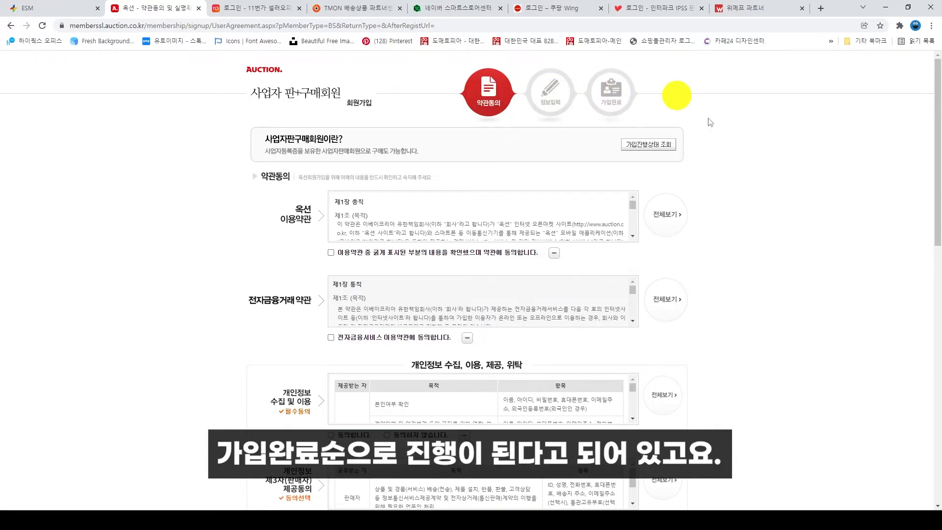
pyautogui.scroll(-4, 762, 204)
pyautogui.scroll(-6, 757, 236)
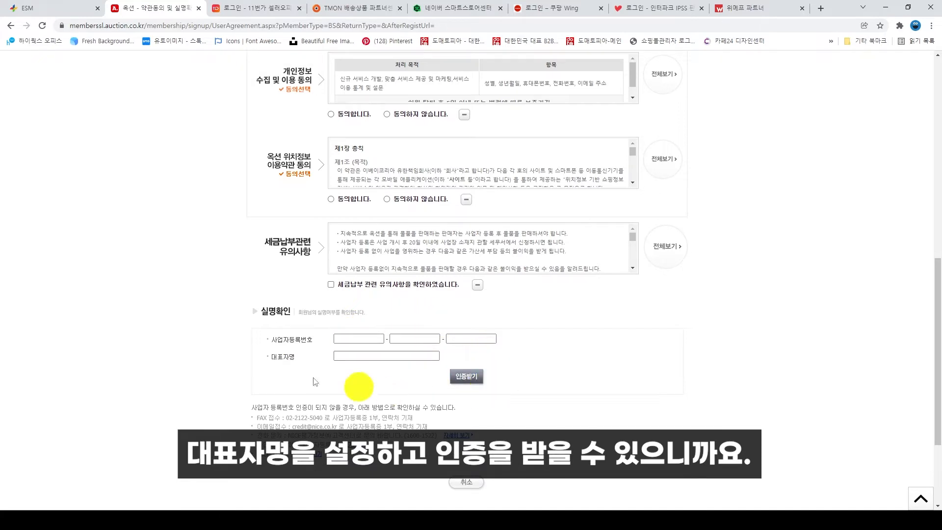
pyautogui.scroll(8, 780, 314)
pyautogui.scroll(3, 751, 255)
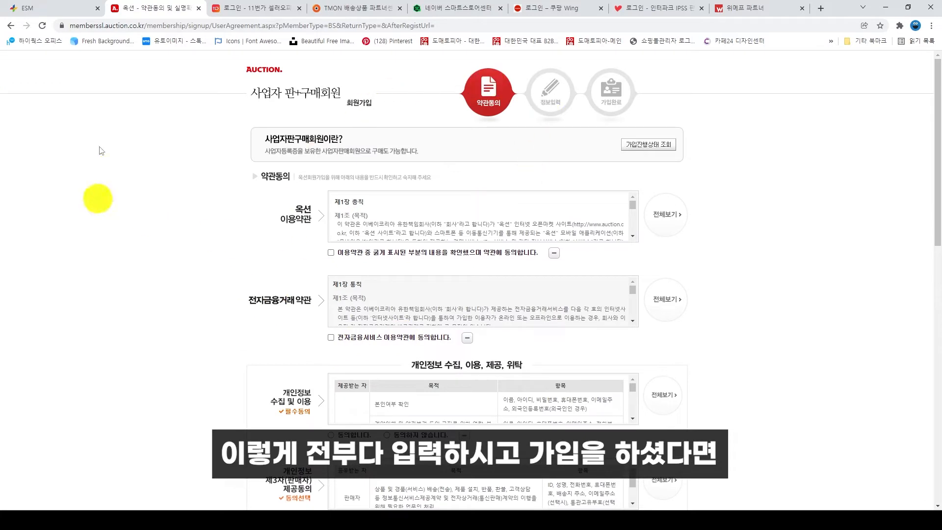
# Step: Close the Auction sign-up page and select 옥션 as the login type on ESM PLUS
pyautogui.click(199, 8)
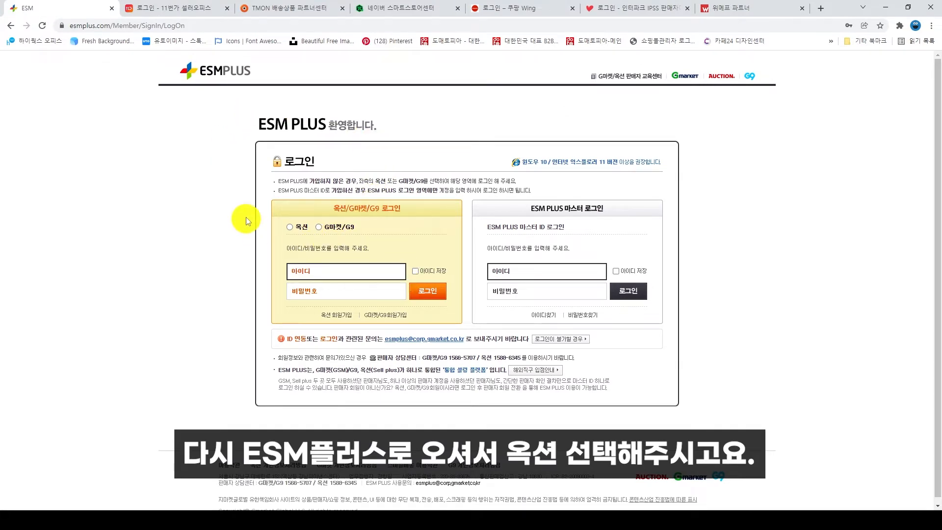
pyautogui.click(294, 227)
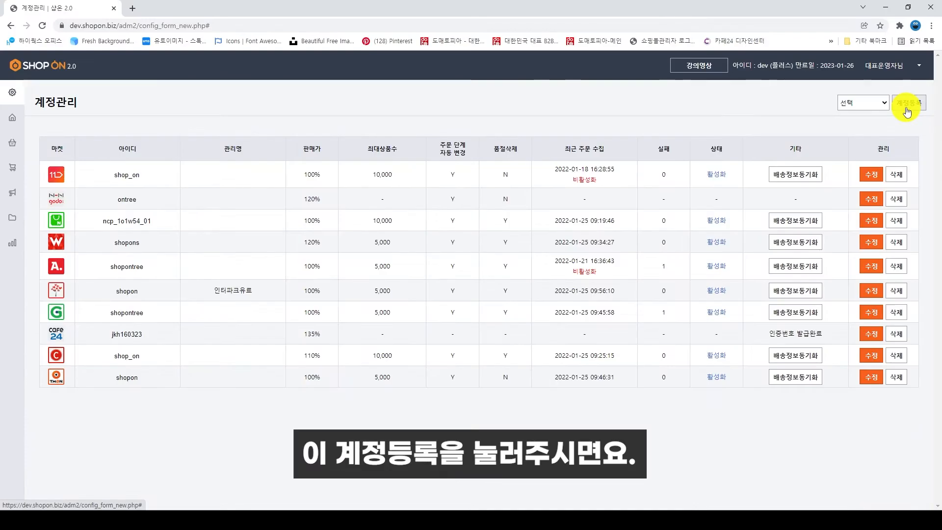
# Step: Open a new account registration form in Shop On 2.0 and choose 옥션 as the market
pyautogui.click(876, 118)
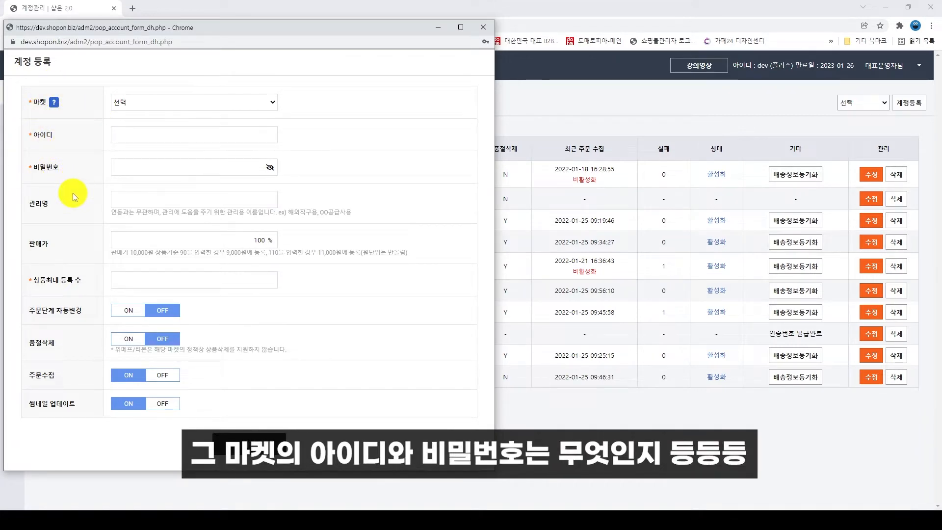
pyautogui.click(257, 108)
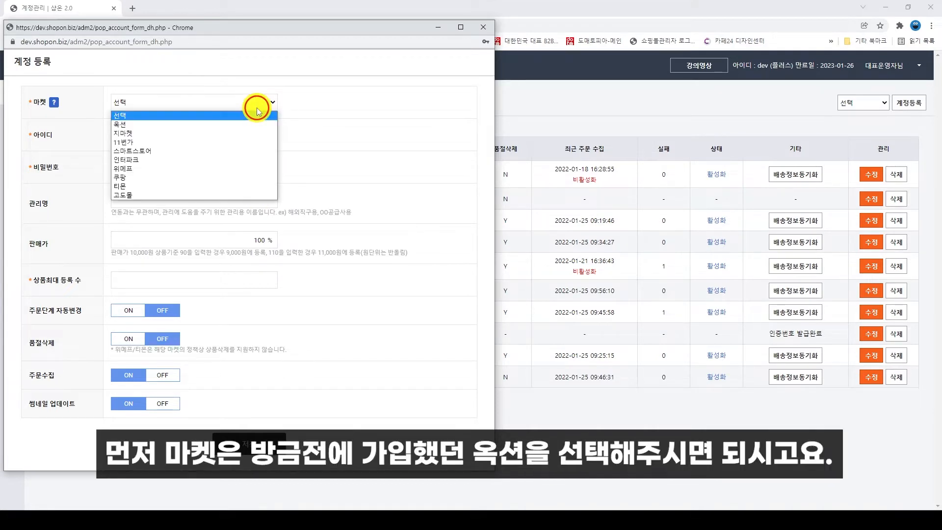
pyautogui.click(232, 123)
pyautogui.click(354, 110)
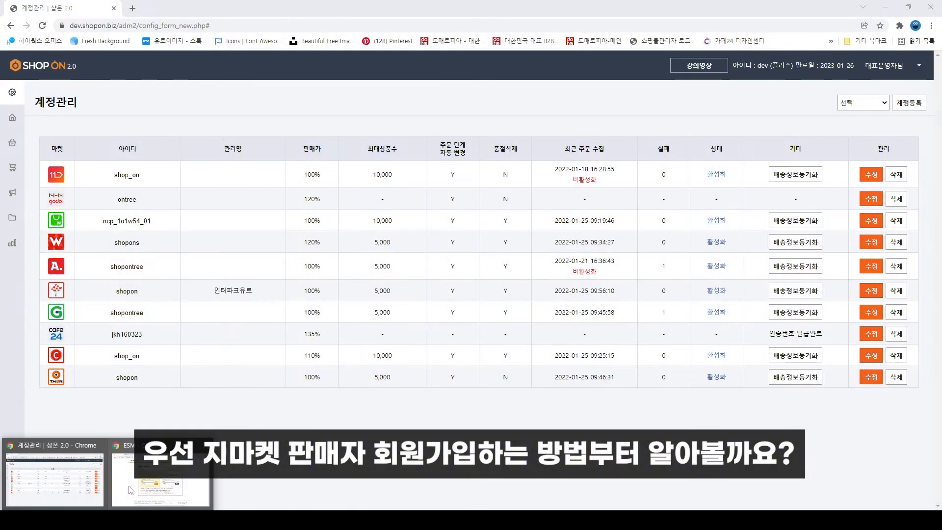
# Step: Switch to ESM PLUS, open the G마켓 seller sign-up as a 사업자 판매회원 and activate the business registration number field
pyautogui.click(131, 490)
pyautogui.click(278, 274)
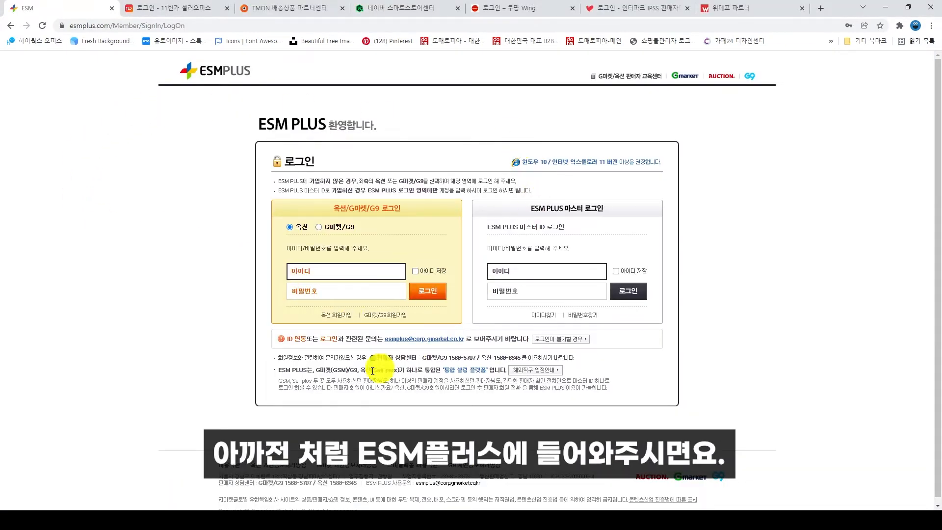
pyautogui.click(395, 318)
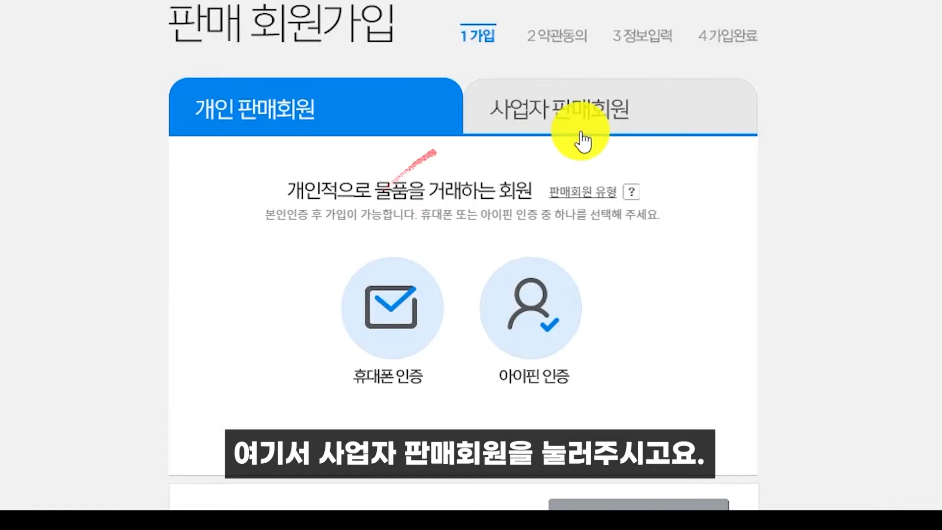
pyautogui.click(626, 125)
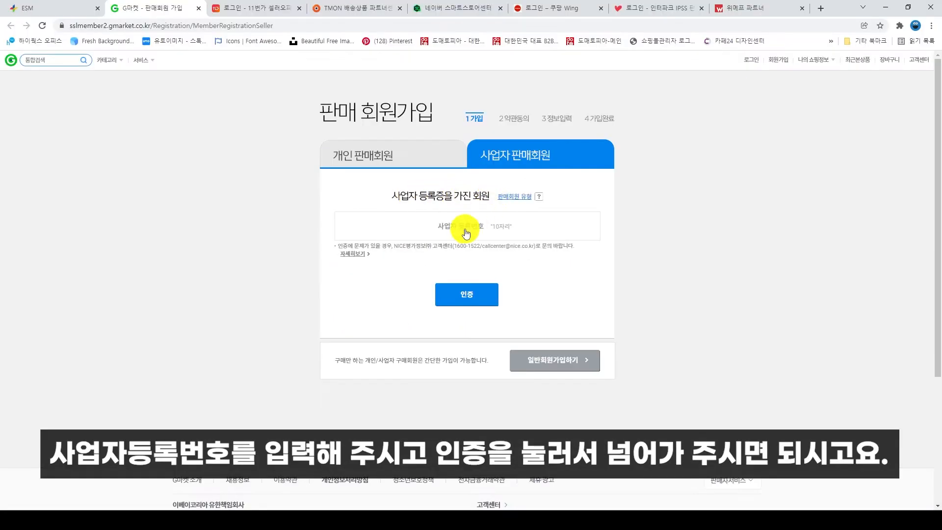
pyautogui.click(466, 259)
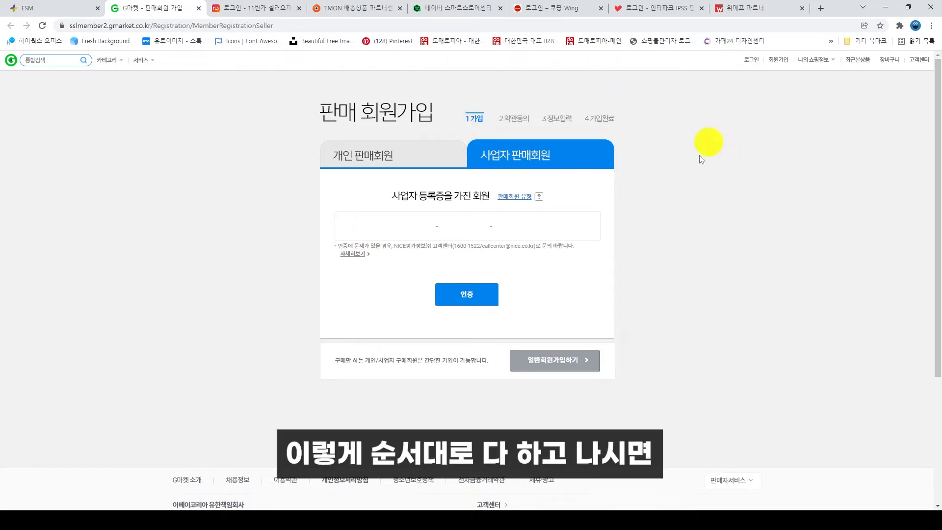
# Step: Return to the ESM PLUS login page and select G마켓/G9 as the login type
pyautogui.click(93, 9)
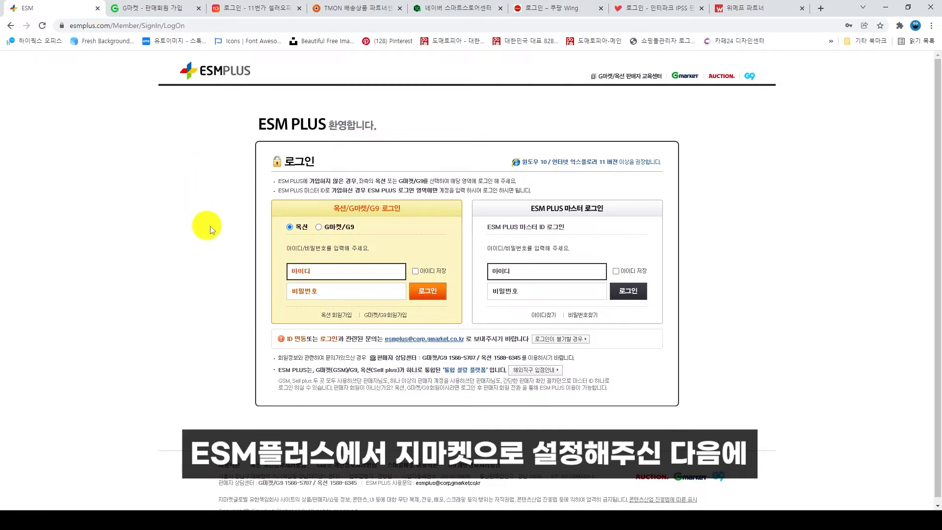
pyautogui.click(319, 226)
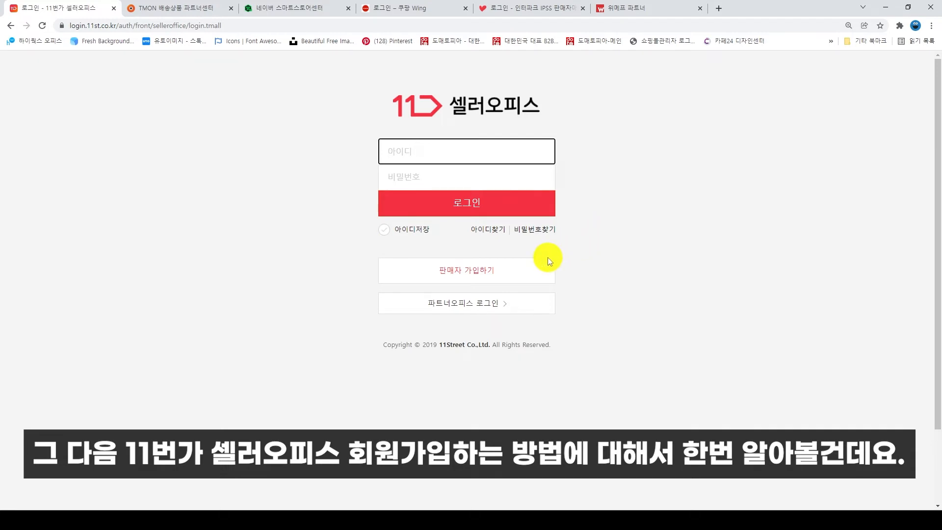
# Step: Open the 11번가 sign-up for business sellers (사업자 셀러회원) and review its terms and business number verification section
pyautogui.click(490, 278)
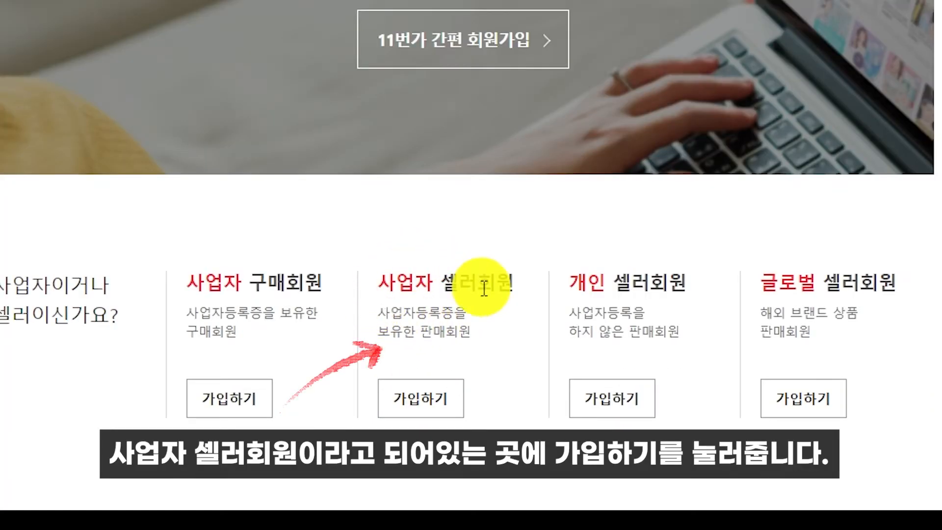
pyautogui.click(451, 406)
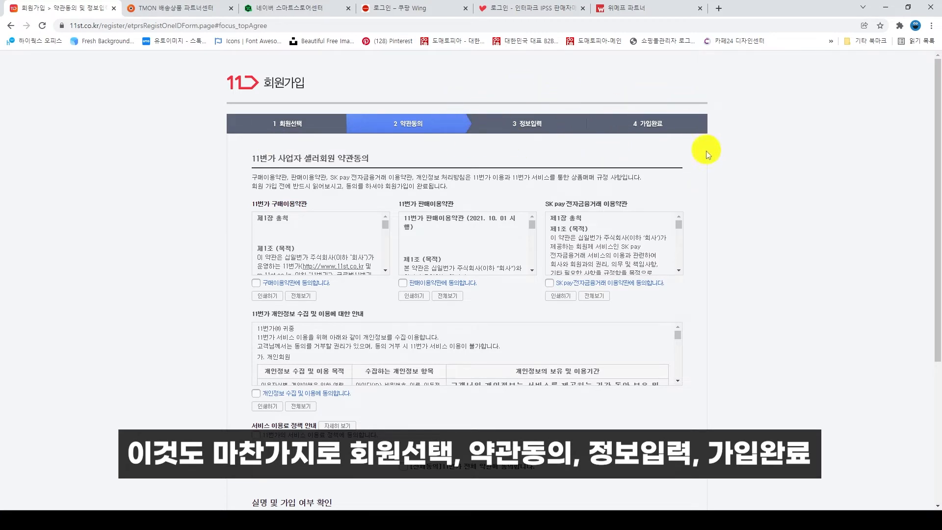
pyautogui.scroll(-2, 802, 190)
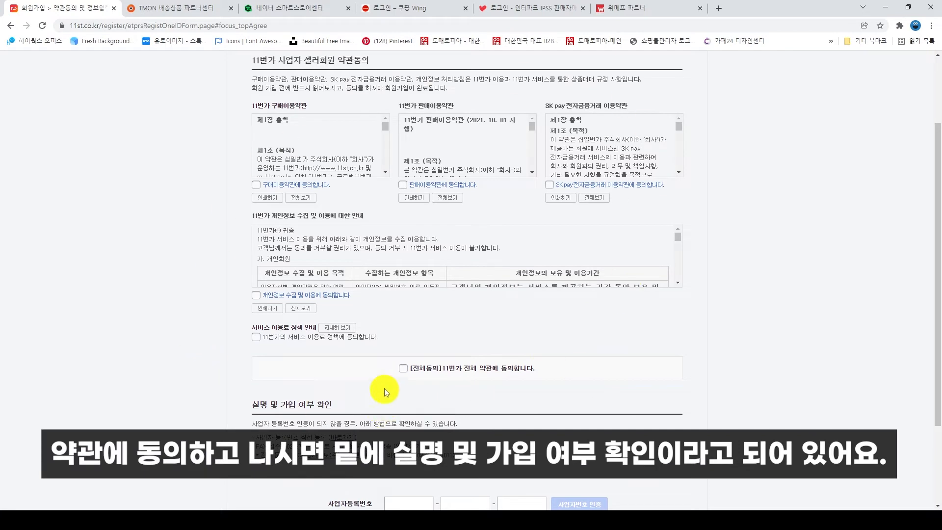
pyautogui.scroll(-2, 388, 373)
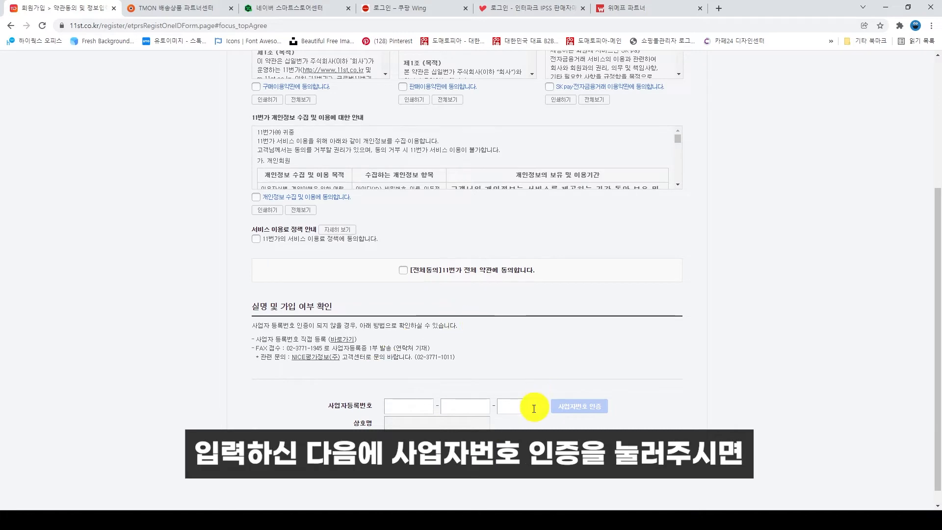
pyautogui.scroll(-1, 584, 397)
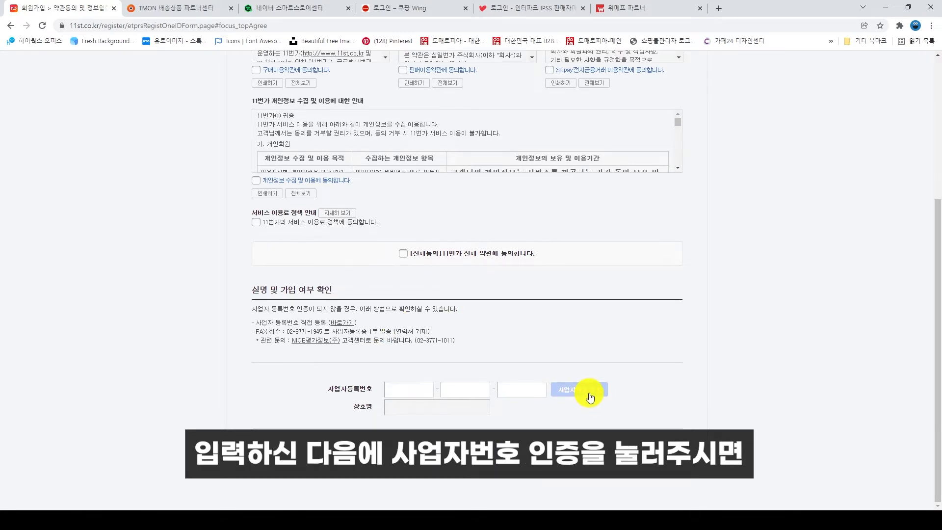
pyautogui.scroll(4, 721, 309)
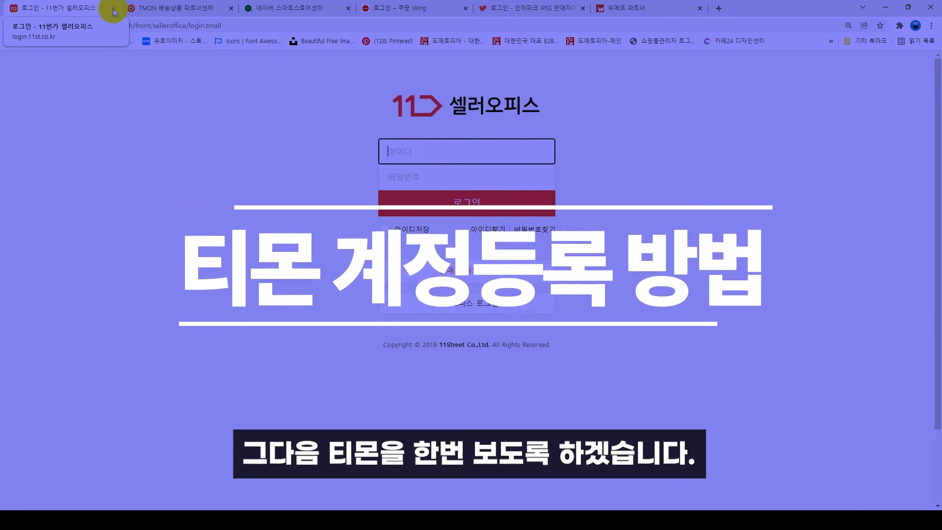
# Step: Close the 11번가 login page and open the seller sign-up form of the TMON partner center
pyautogui.click(113, 9)
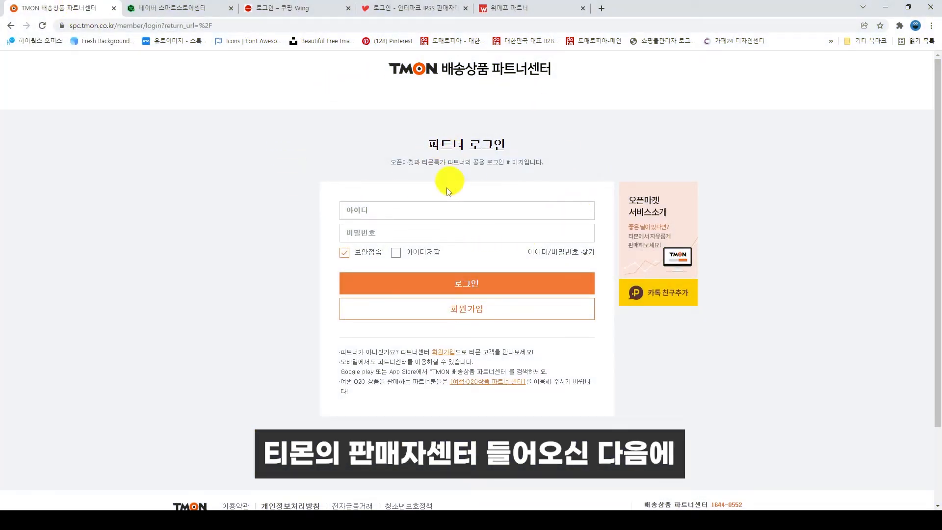
pyautogui.click(480, 314)
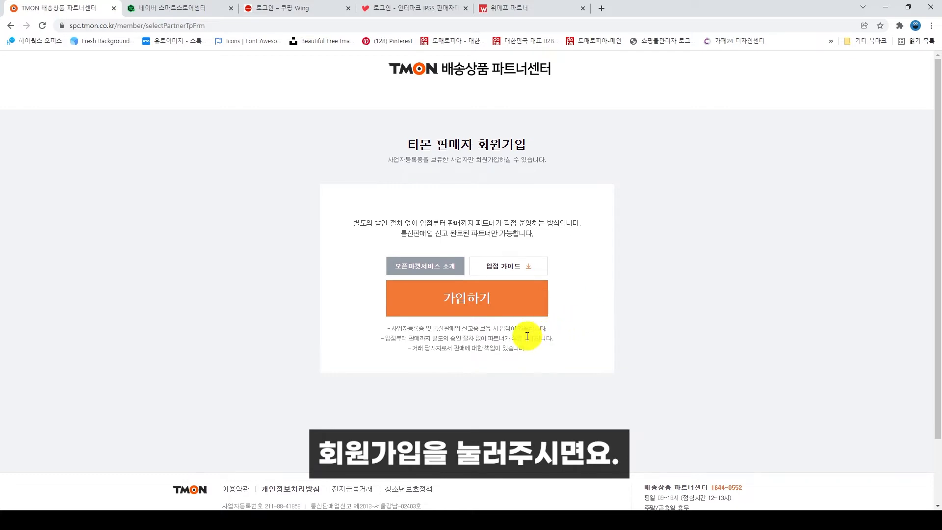
pyautogui.click(482, 305)
# Step: Review the terms and business verification section of the TMON sign-up form, and leave the form through the partner center home link
pyautogui.scroll(-2, 424, 206)
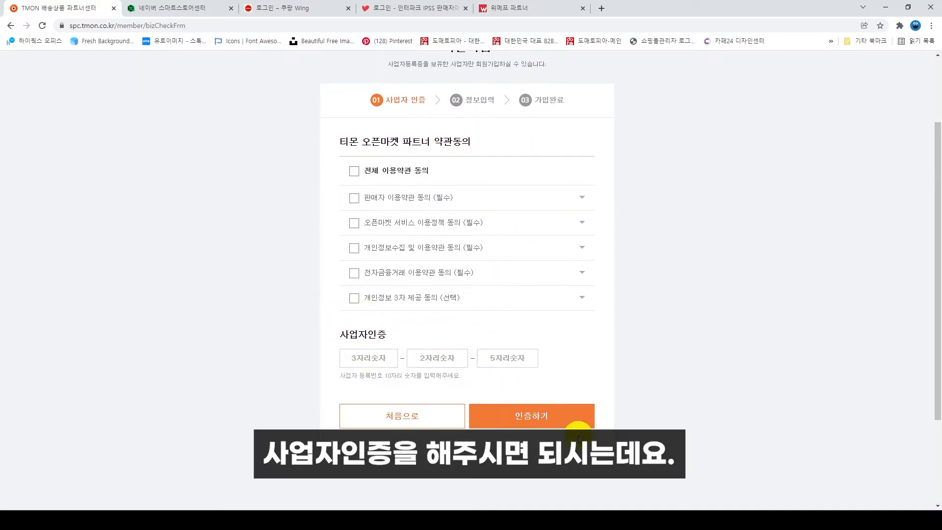
pyautogui.scroll(2, 397, 214)
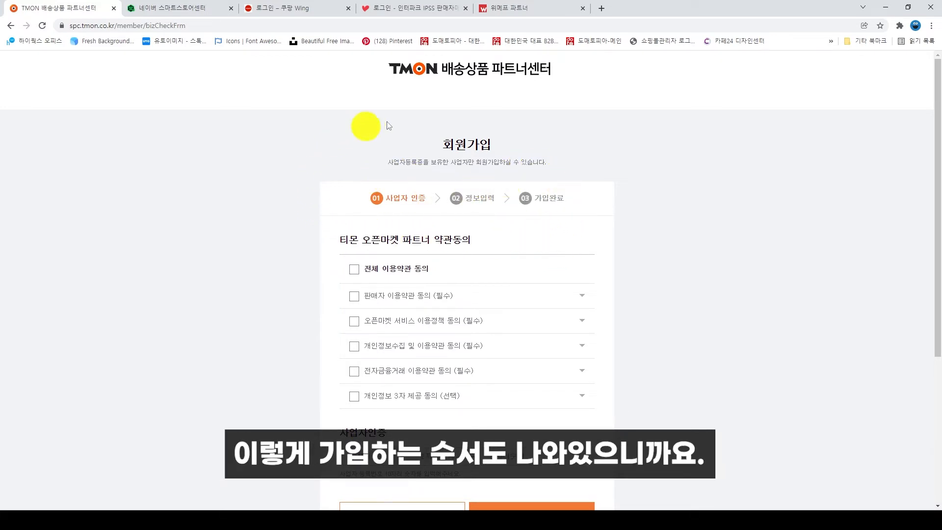
pyautogui.scroll(-4, 641, 269)
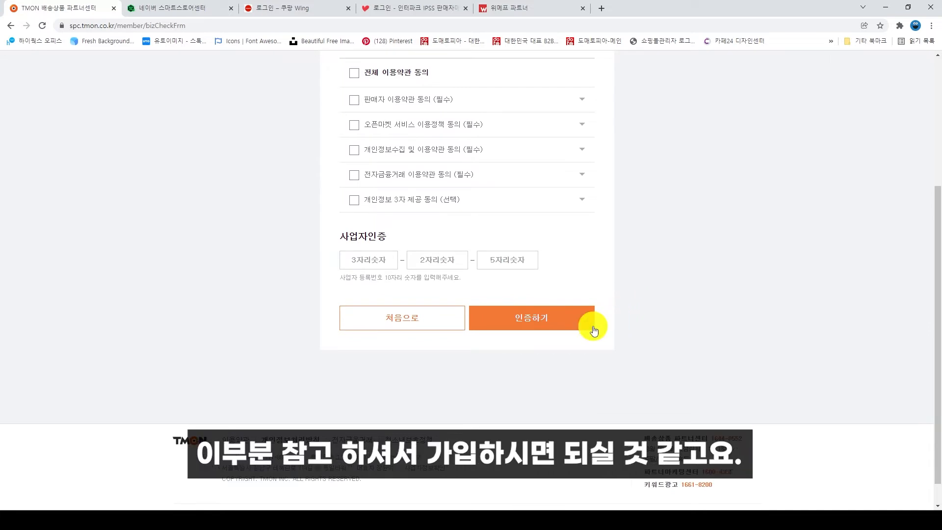
pyautogui.scroll(4, 598, 329)
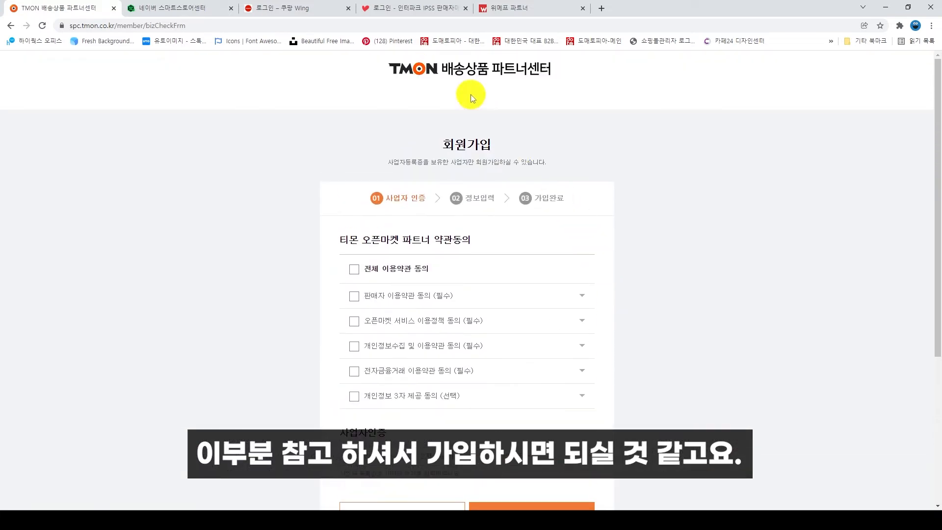
pyautogui.click(492, 76)
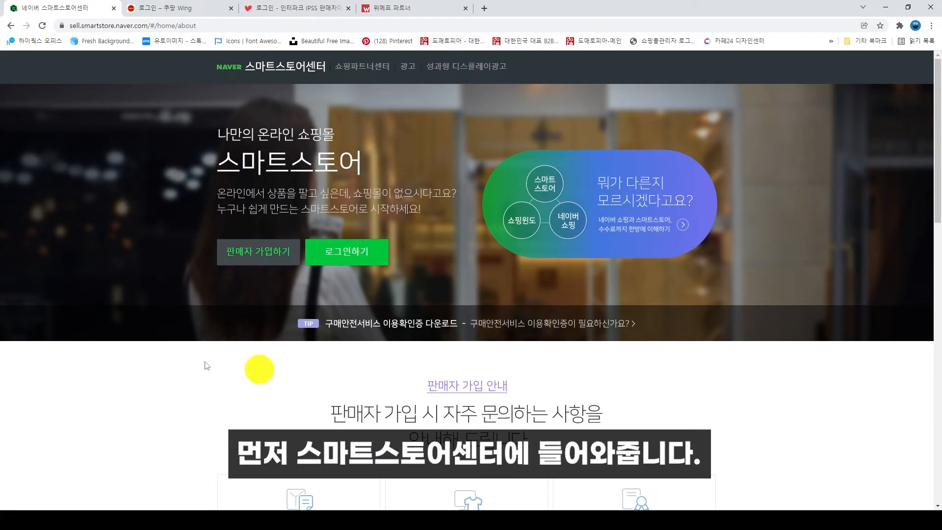
# Step: Start the Naver Smart Store seller sign-up as 사업자 and proceed to the business registration number field
pyautogui.click(242, 259)
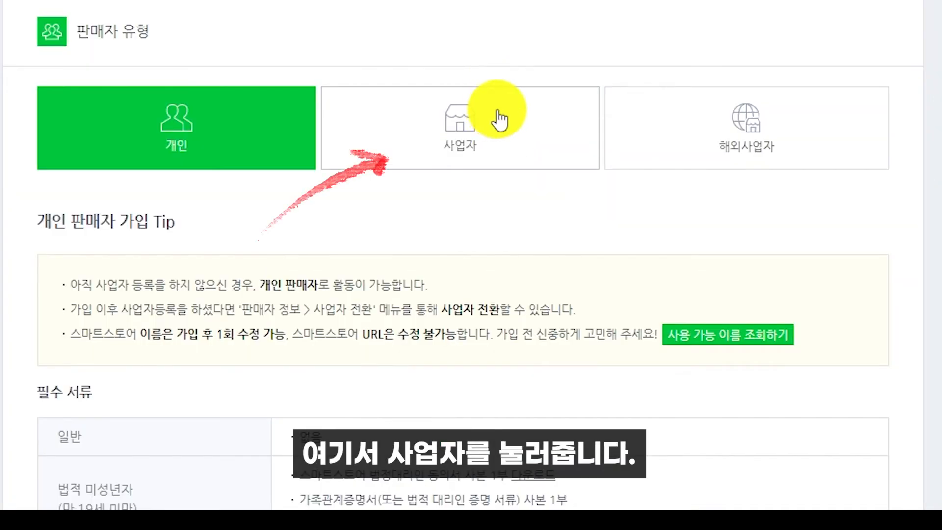
pyautogui.click(440, 216)
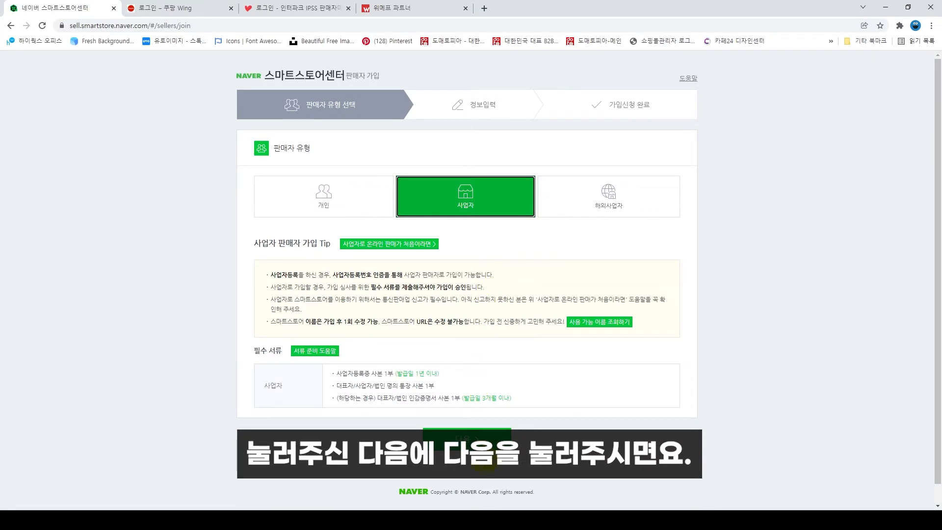
pyautogui.click(485, 443)
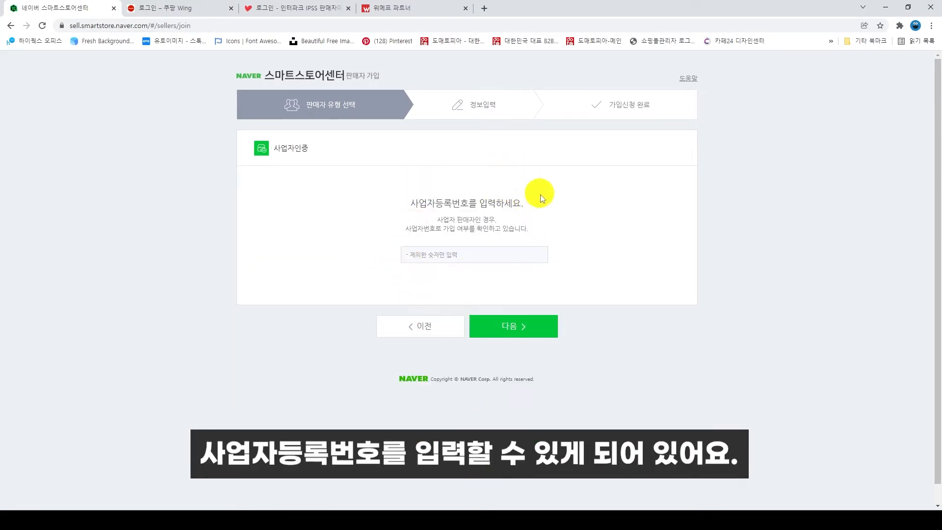
pyautogui.click(461, 257)
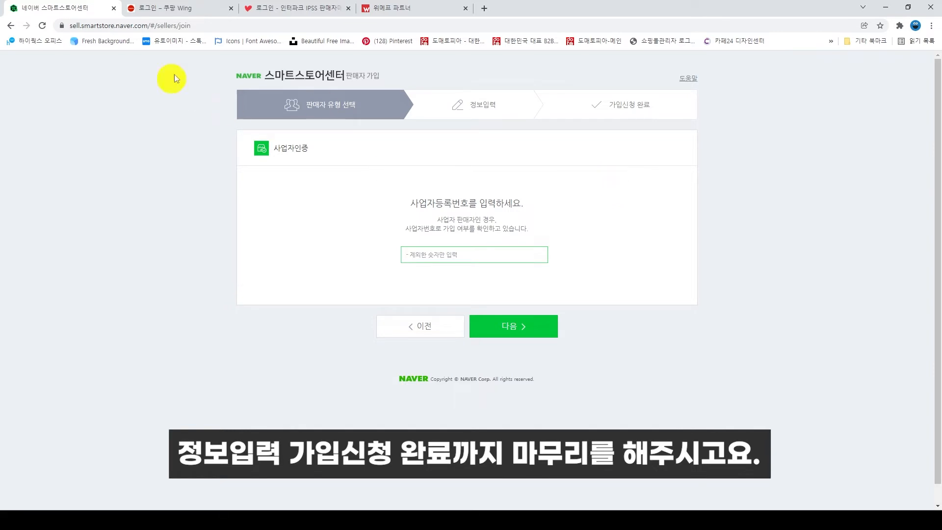
# Step: Return to the Smart Store Center home, open its login page and highlight the note about logging in with the seller ID
pyautogui.click(296, 73)
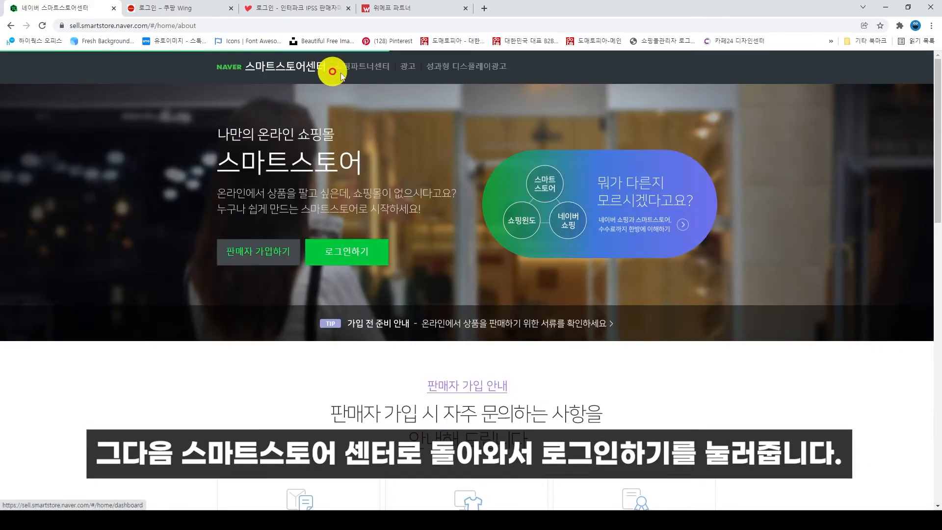
pyautogui.click(375, 262)
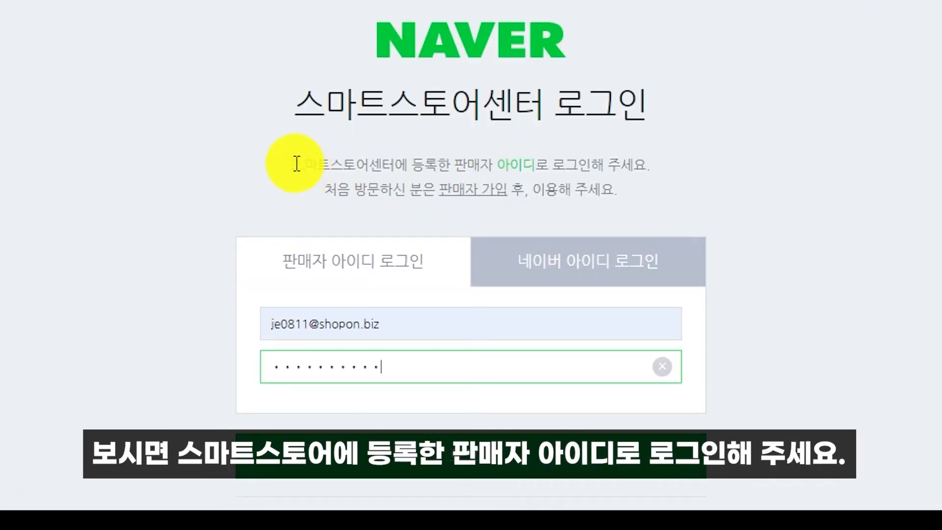
pyautogui.moveTo(297, 163); pyautogui.dragTo(573, 175)
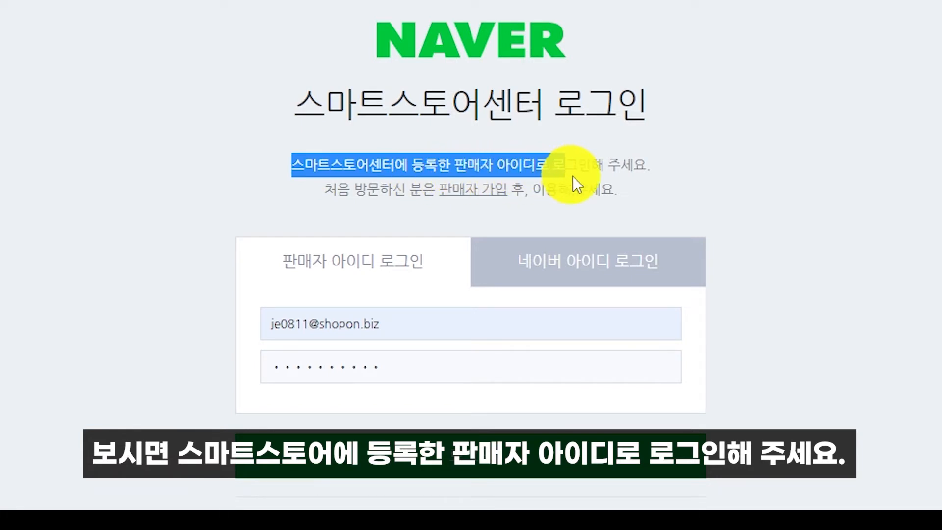
# Step: Highlight the rest of the login note and log in to Smart Store Center with the prefilled seller account
pyautogui.moveTo(632, 175); pyautogui.dragTo(679, 198)
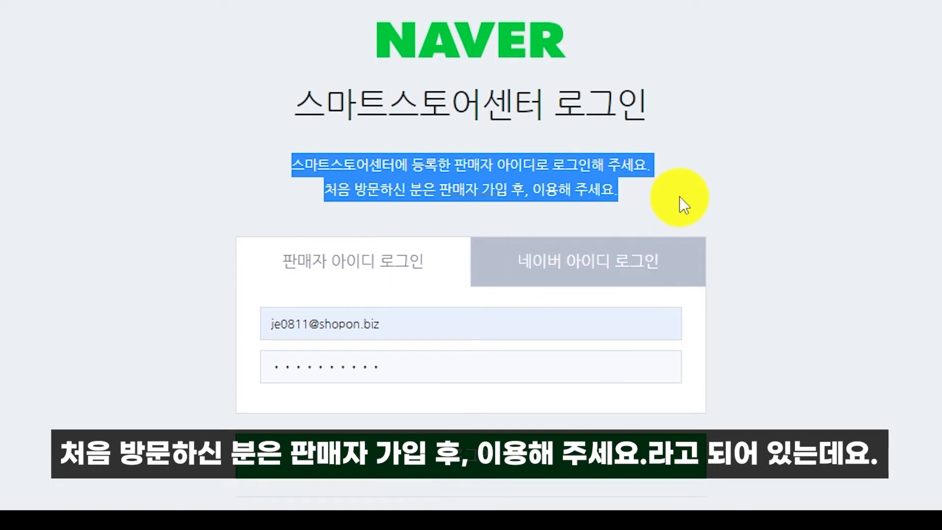
pyautogui.click(711, 198)
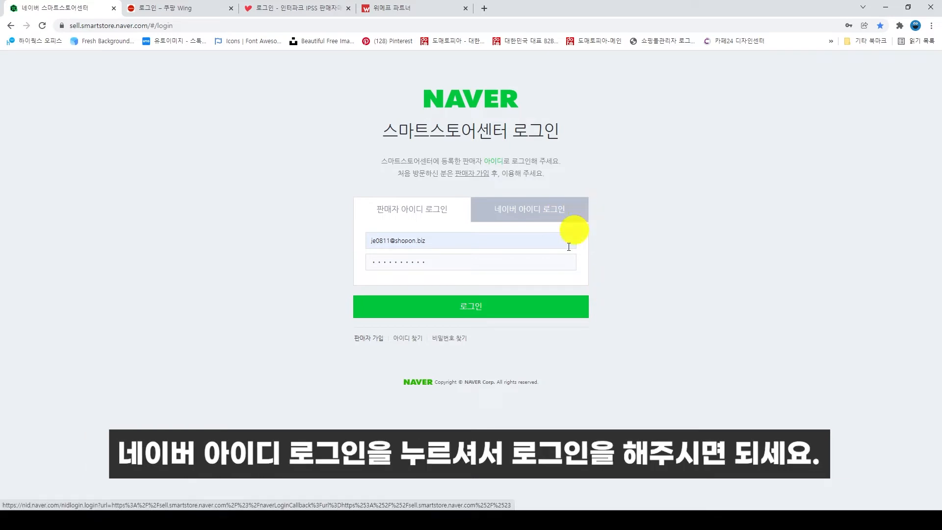
pyautogui.click(483, 316)
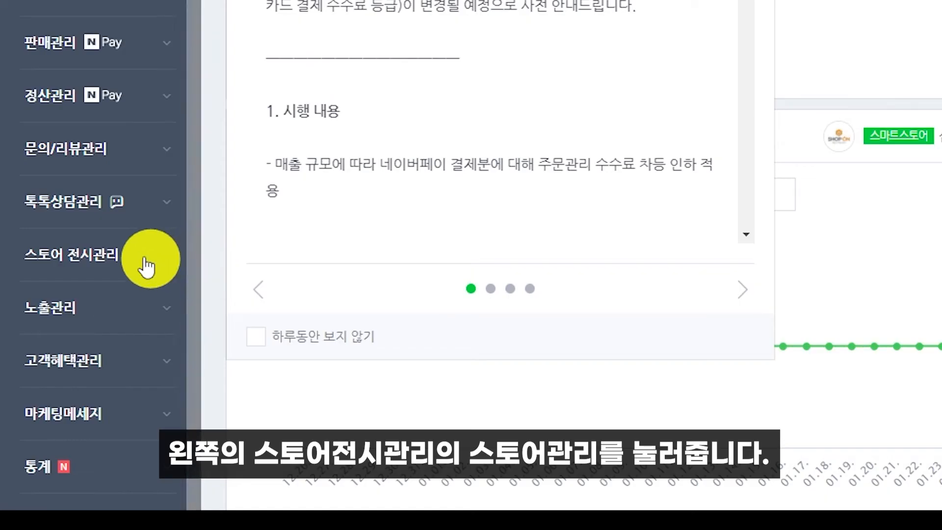
# Step: Open the API 정보 page under 스토어 관리 in the 스토어 전시관리 section
pyautogui.click(135, 267)
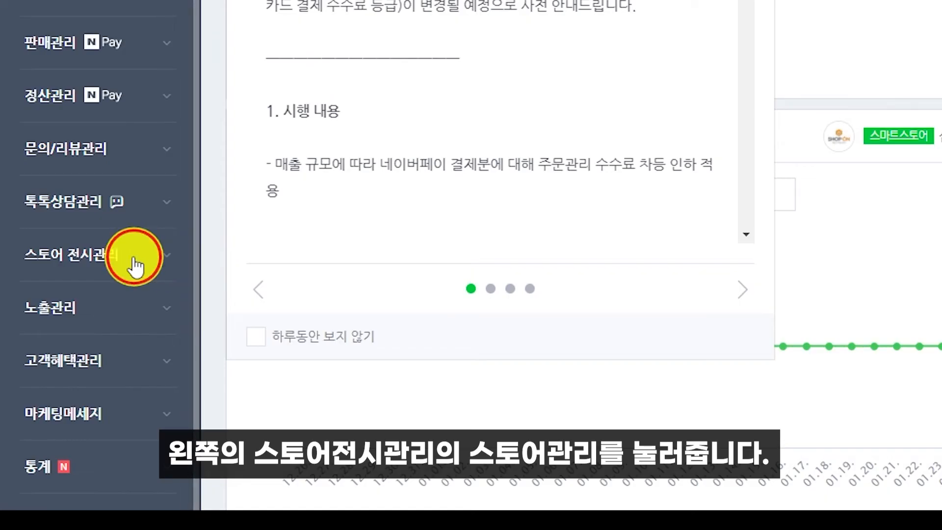
pyautogui.scroll(-1, 105, 248)
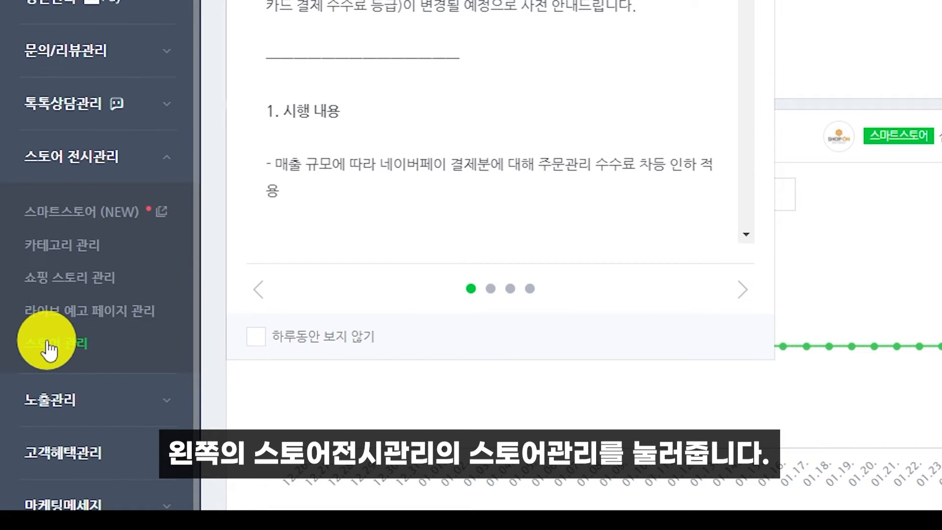
pyautogui.click(49, 350)
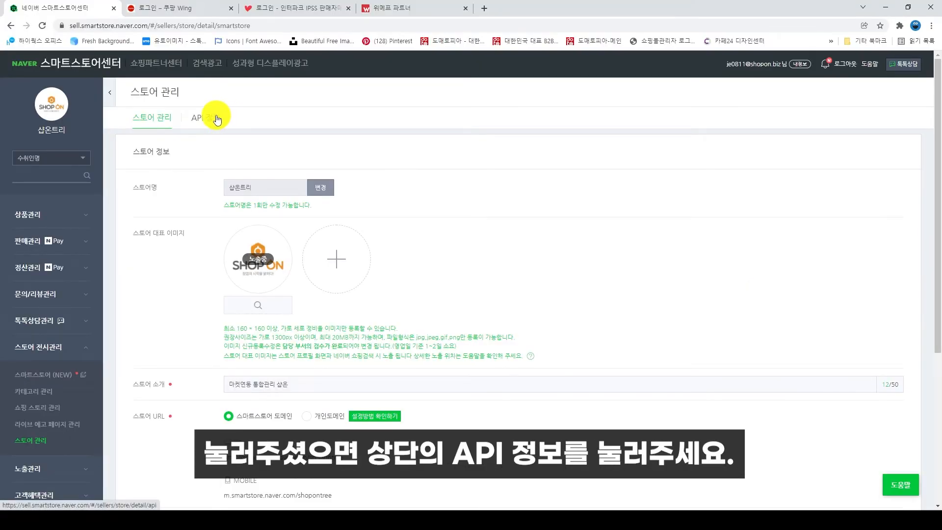
pyautogui.click(217, 118)
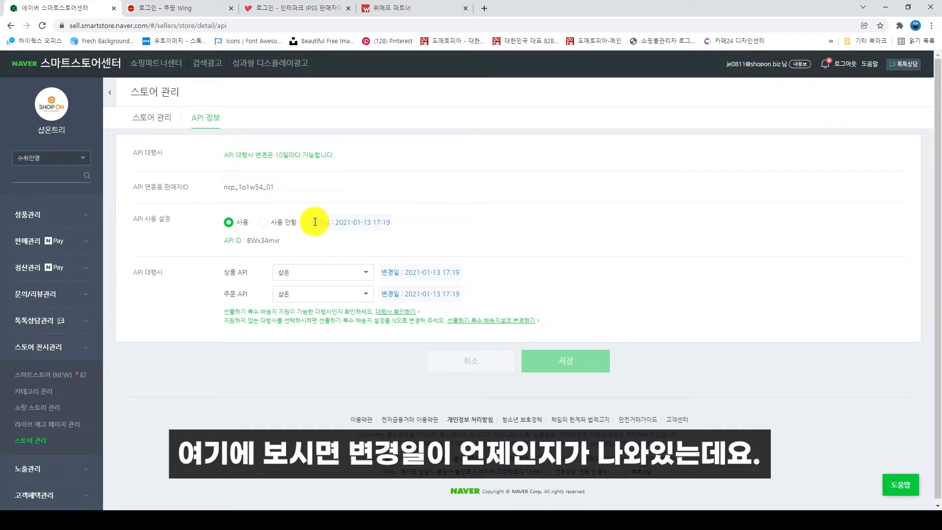
# Step: Highlight the 변경일 dates of the API usage setting and of the 상품 API and 주문 API agencies
pyautogui.moveTo(316, 222); pyautogui.dragTo(393, 224)
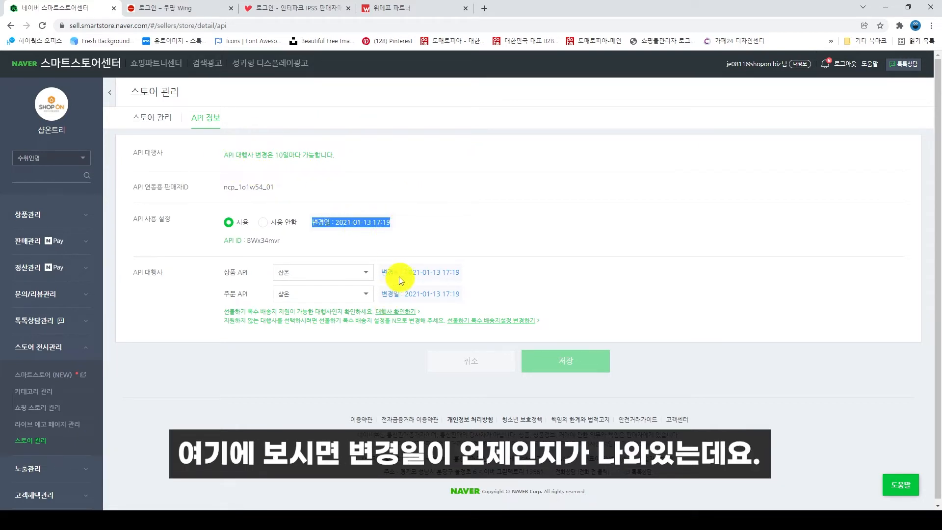
pyautogui.moveTo(383, 272); pyautogui.dragTo(458, 270)
pyautogui.moveTo(382, 294); pyautogui.dragTo(454, 292)
pyautogui.click(505, 251)
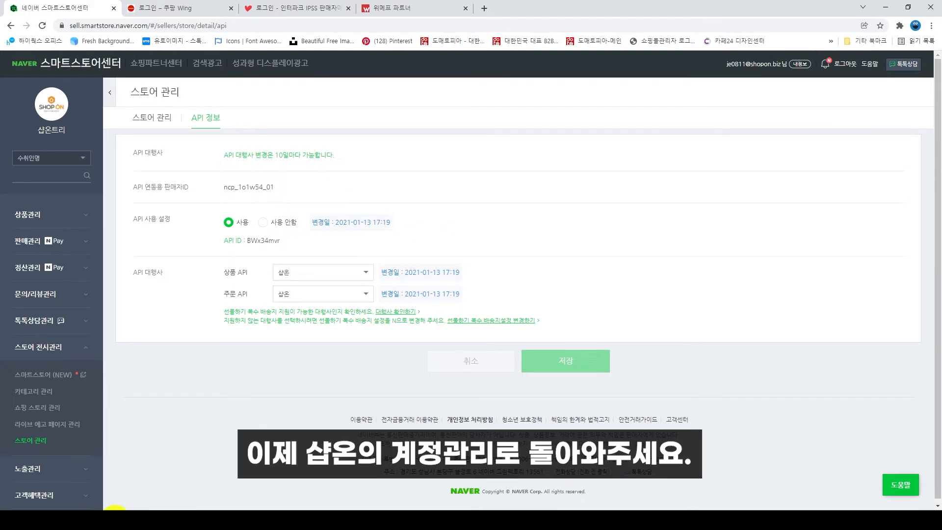
# Step: Switch to Shop On 2.0 account management and start a new account registration with 스마트스토어 as the market
pyautogui.click(116, 519)
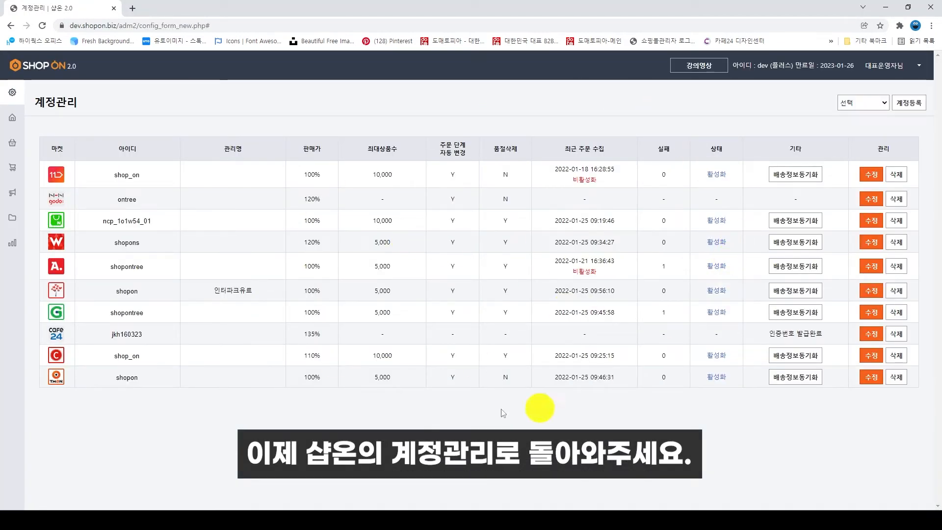
pyautogui.click(916, 107)
pyautogui.click(181, 102)
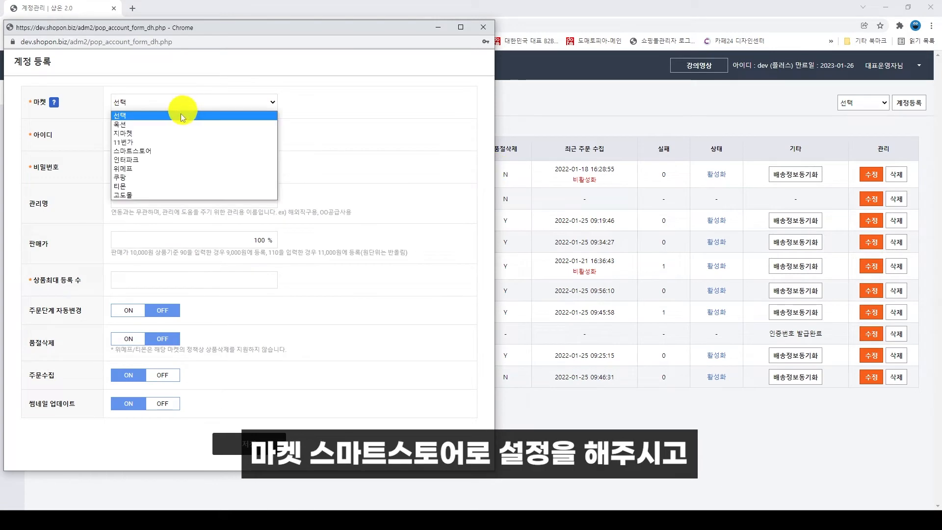
pyautogui.click(162, 151)
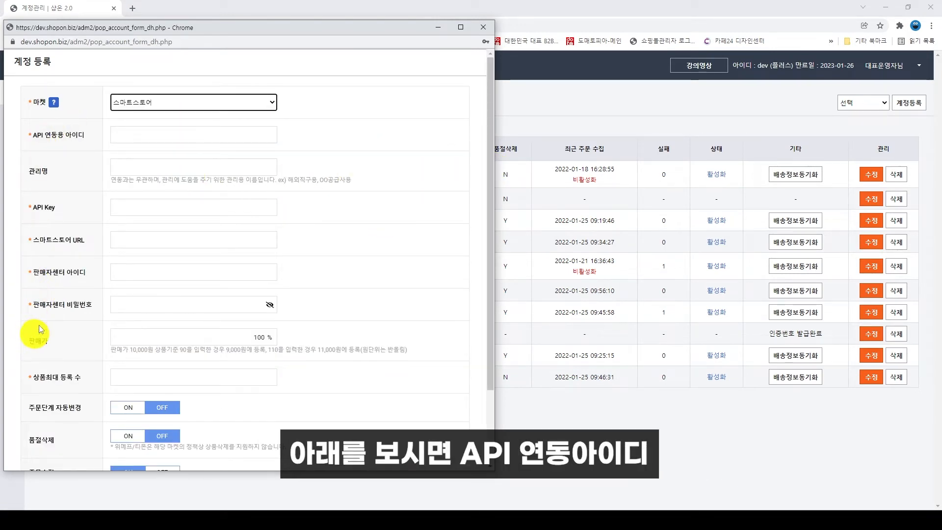
# Step: Review the 스마트스토어 registration form, pointing out the API 연동용 아이디 and API Key fields
pyautogui.moveTo(34, 136); pyautogui.dragTo(81, 137)
pyautogui.click(64, 227)
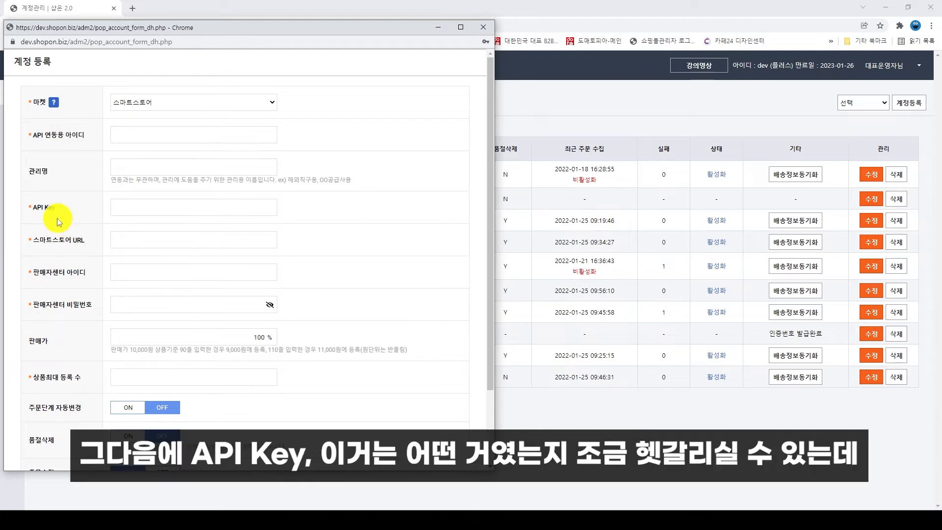
pyautogui.moveTo(23, 210); pyautogui.dragTo(77, 210)
pyautogui.click(76, 222)
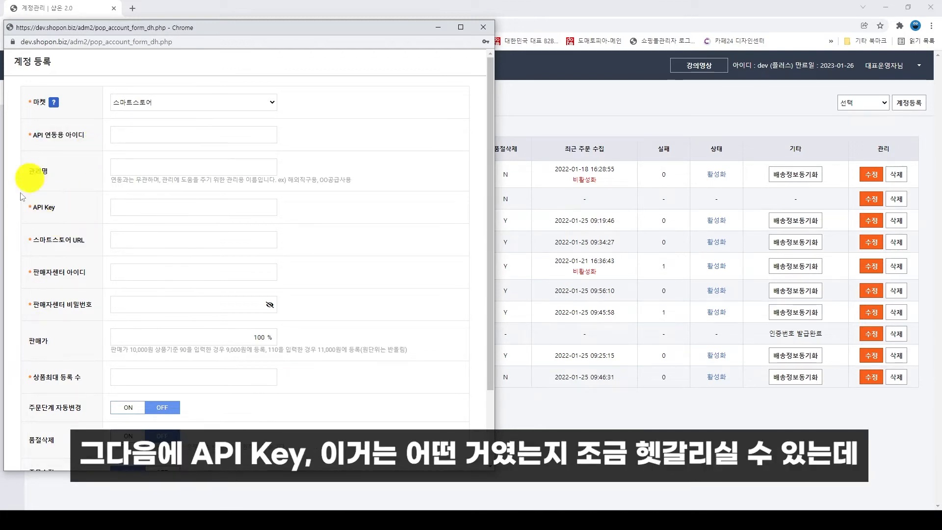
pyautogui.scroll(-1, 370, 275)
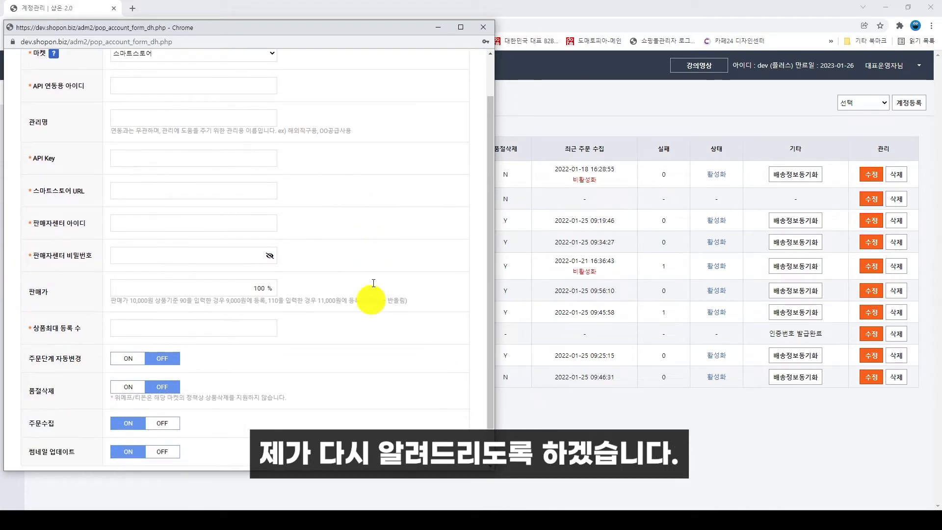
pyautogui.scroll(1, 386, 284)
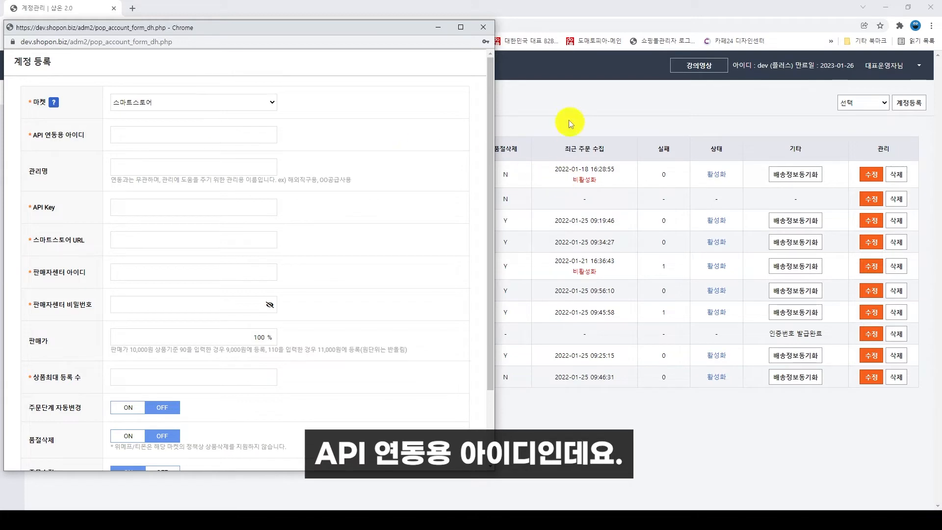
# Step: Switch to Smart Store Center and copy the API 연동용 판매자ID from the API 정보 page
pyautogui.click(115, 518)
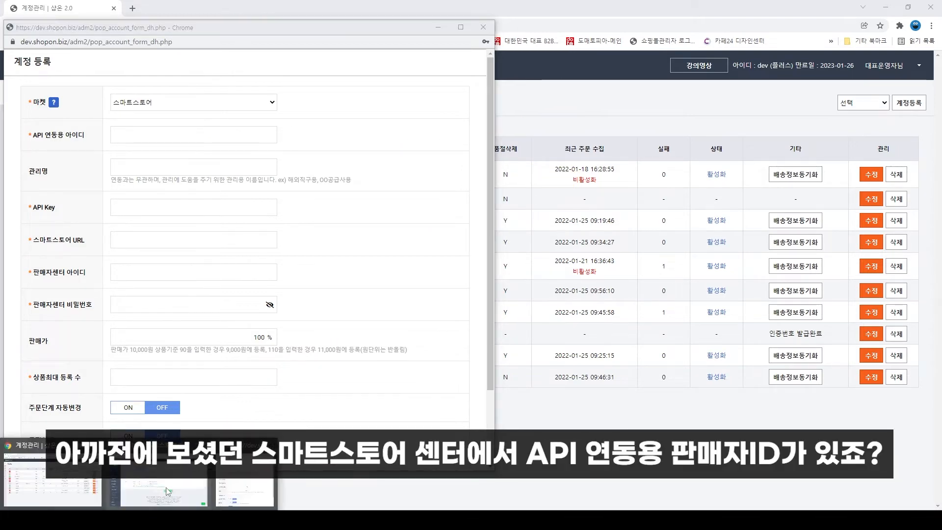
pyautogui.click(179, 489)
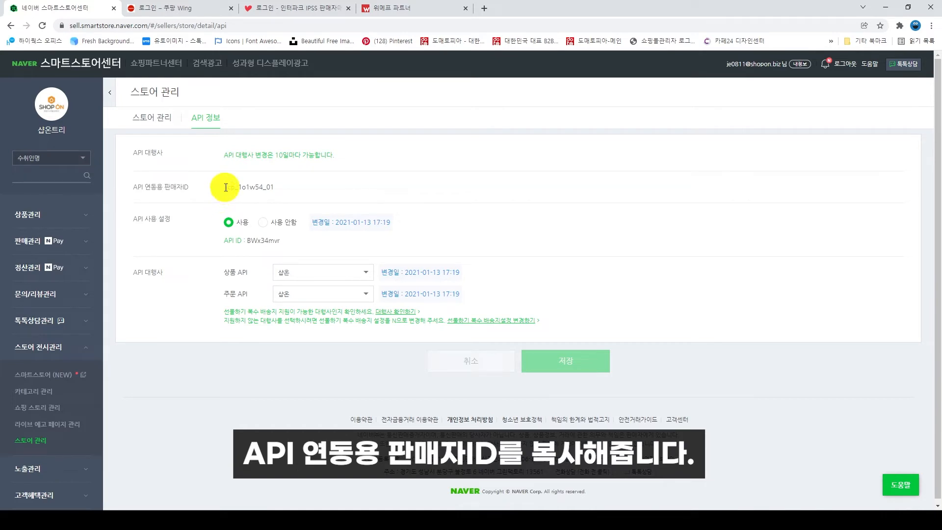
pyautogui.moveTo(223, 189); pyautogui.dragTo(275, 191)
pyautogui.rightClick(257, 192)
pyautogui.click(263, 198)
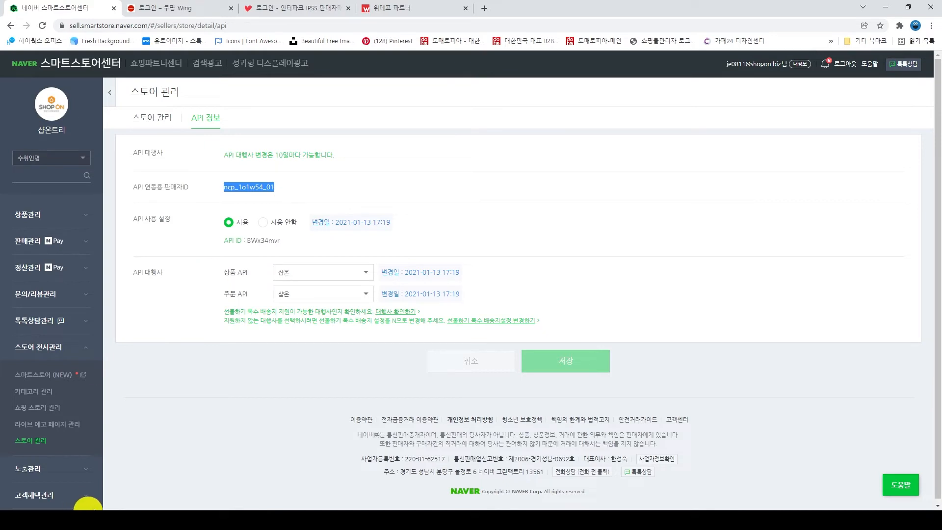
# Step: Paste the copied seller ID into API 연동용 아이디 in the Shop On registration form and remove the blank space before it
pyautogui.moveTo(111, 511)
pyautogui.moveTo(232, 491)
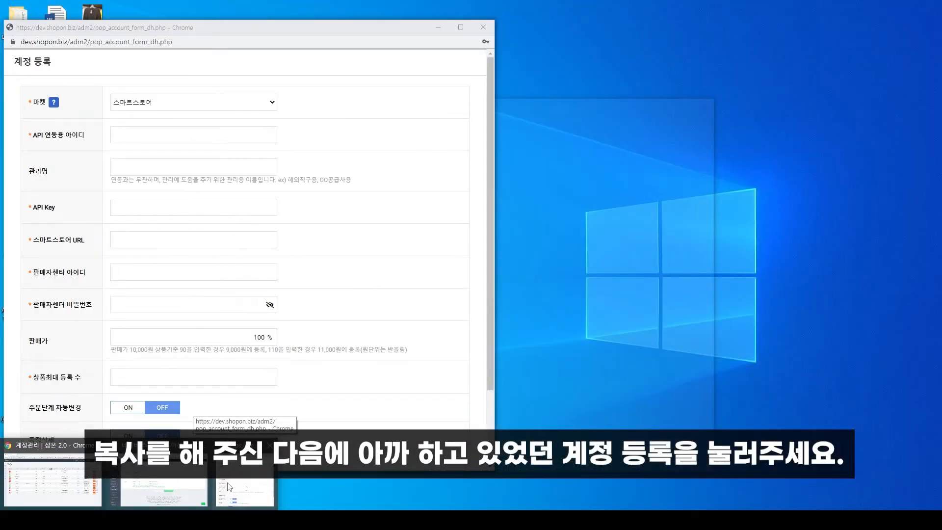
pyautogui.click(232, 486)
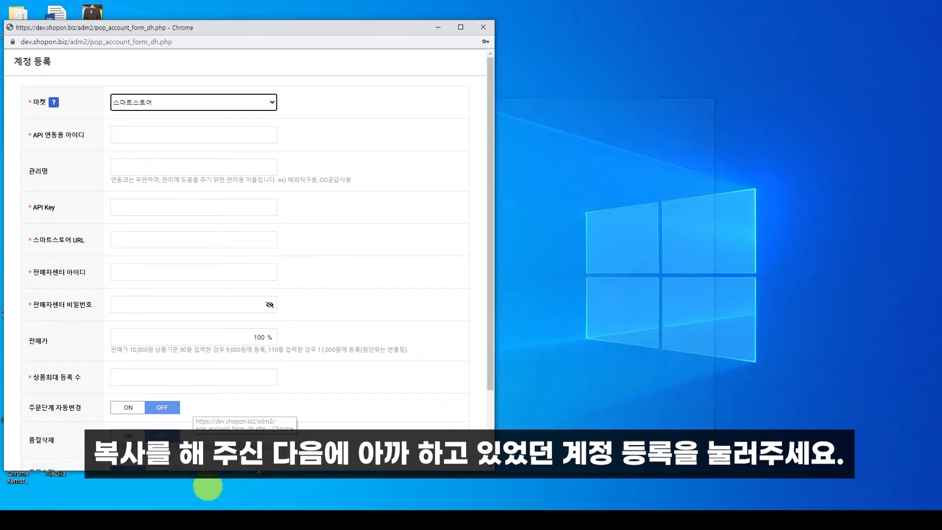
pyautogui.rightClick(218, 133)
pyautogui.click(268, 213)
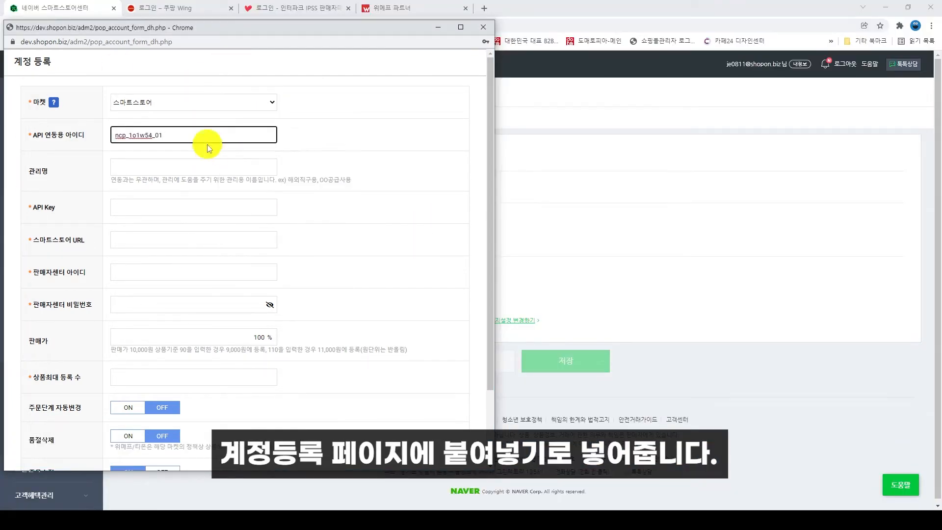
pyautogui.click(118, 137)
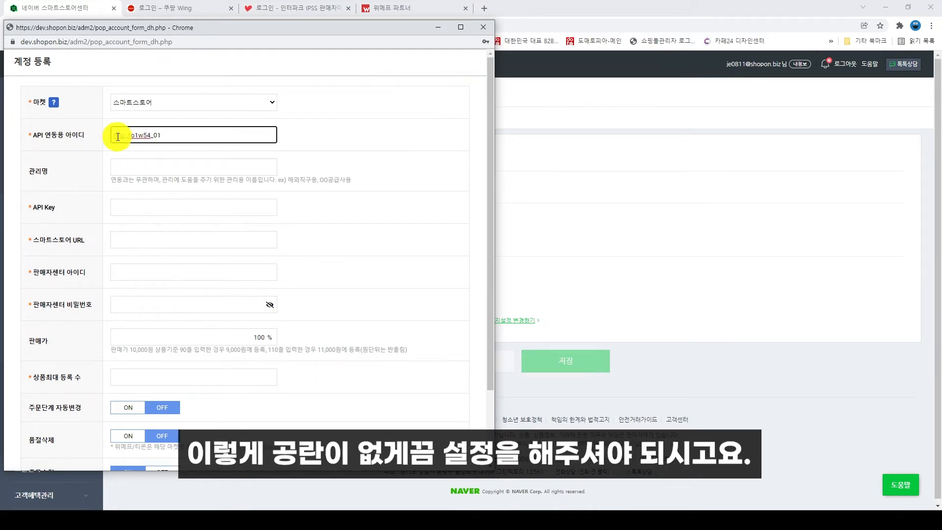
pyautogui.click(73, 187)
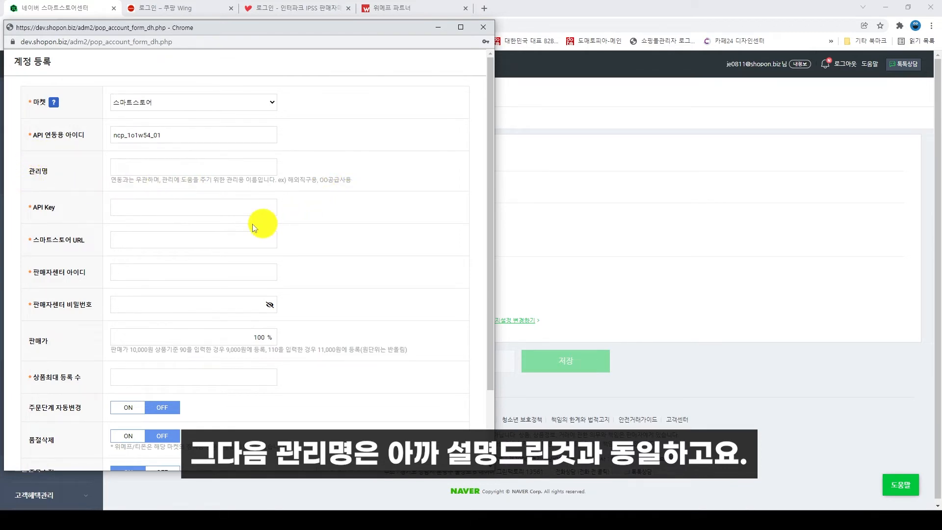
# Step: Point out the form's API Key field and copy the API ID from the Smart Store Center API 정보 page
pyautogui.scroll(-1, 120, 210)
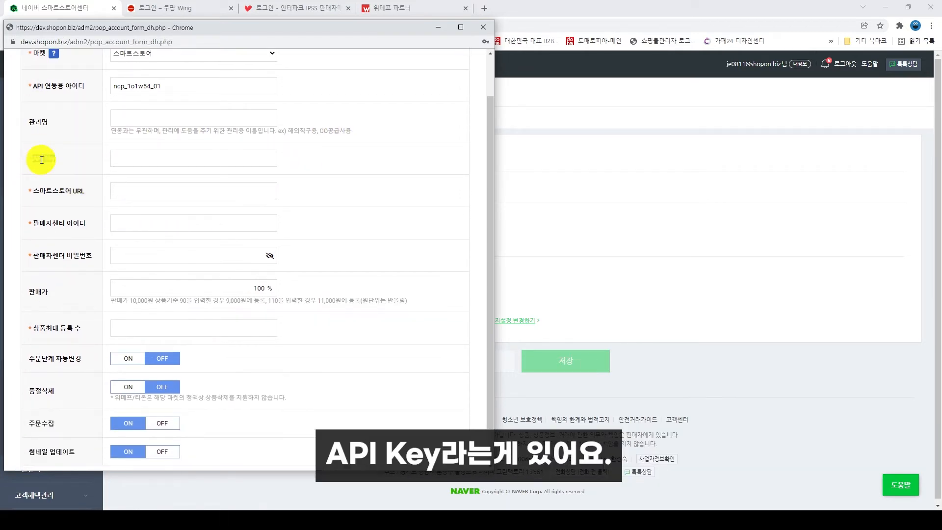
pyautogui.scroll(-1, 116, 175)
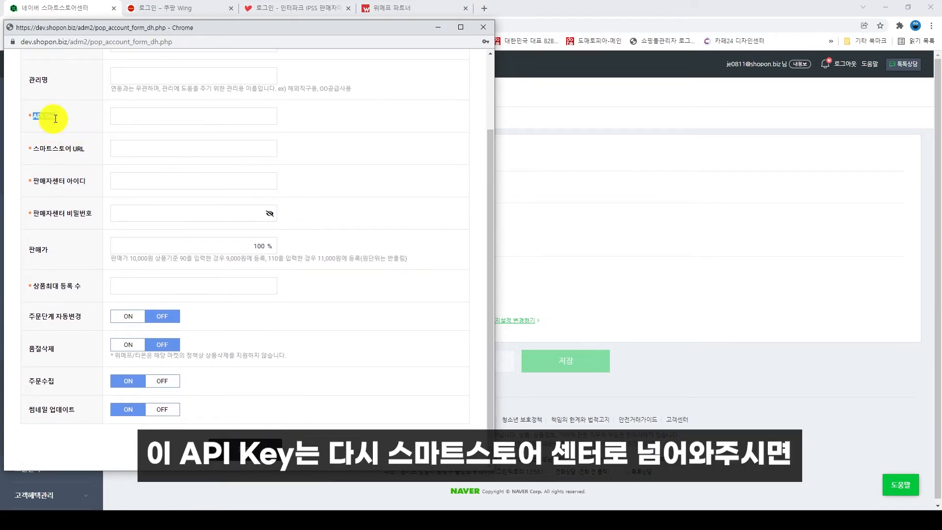
pyautogui.click(579, 220)
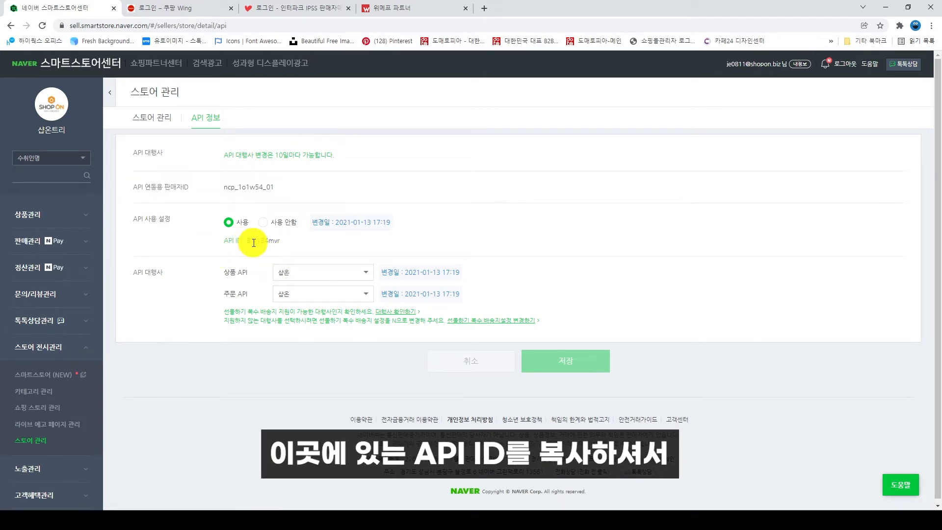
pyautogui.moveTo(248, 242); pyautogui.dragTo(282, 248)
pyautogui.rightClick(269, 243)
pyautogui.click(297, 247)
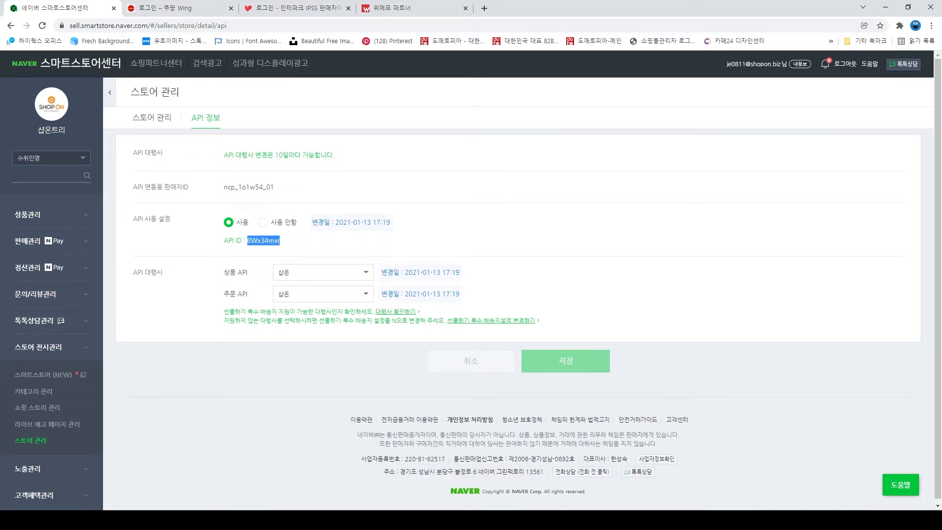
# Step: Paste the copied API ID into the API Key field of the Shop On registration form and remove any leading blank space
pyautogui.click(122, 522)
pyautogui.click(247, 475)
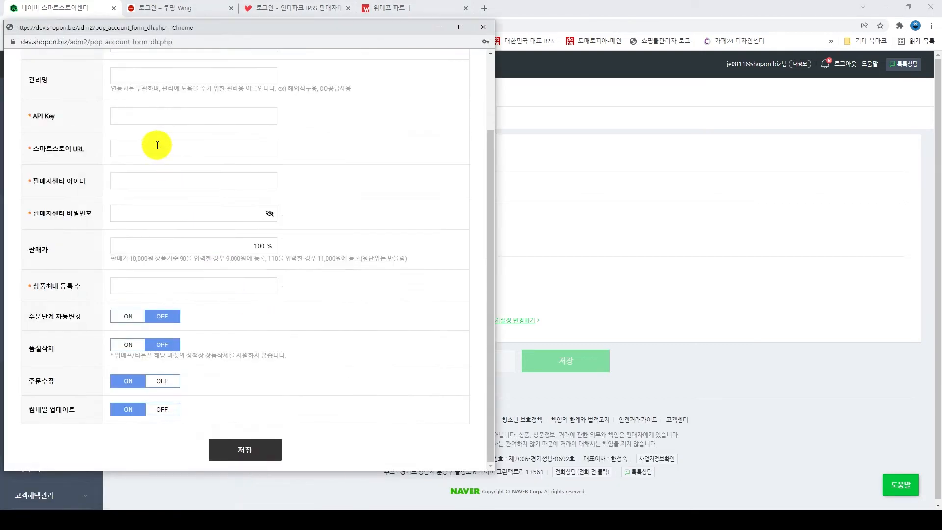
pyautogui.click(158, 116)
pyautogui.rightClick(159, 115)
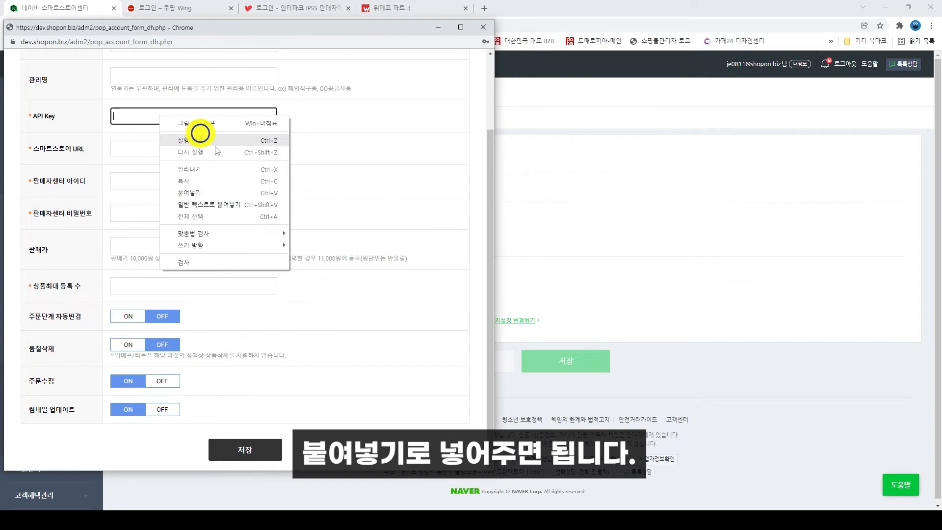
pyautogui.click(206, 196)
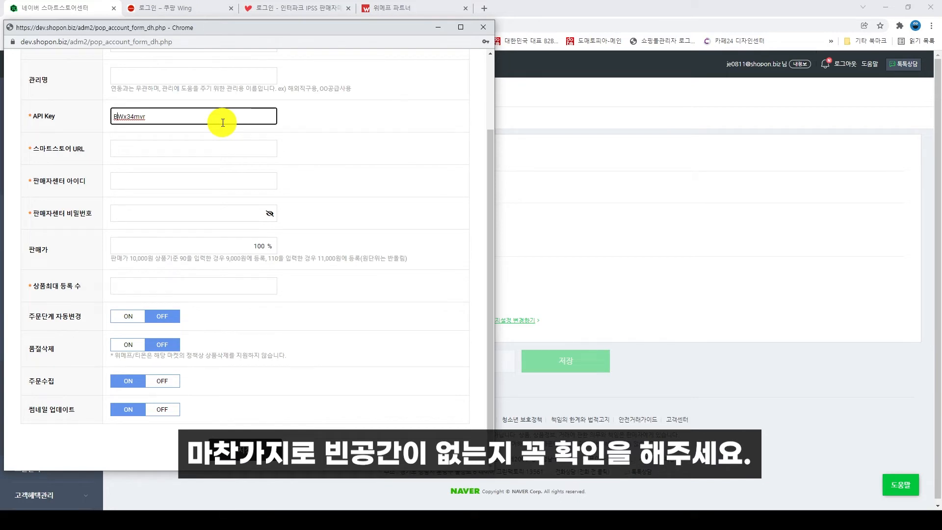
pyautogui.click(412, 156)
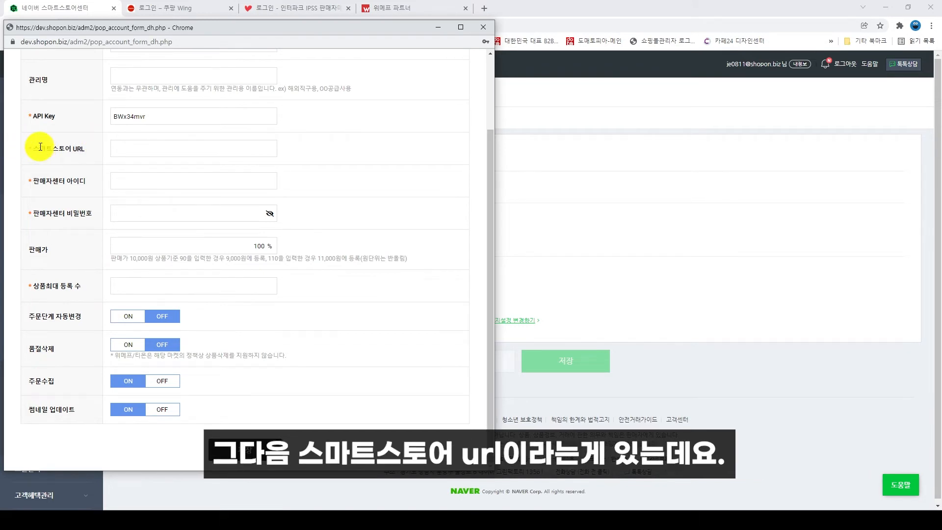
# Step: Open the seller's own Smart Store mall from Smart Store Center and copy its page address for the 스마트스토어 URL field
pyautogui.moveTo(38, 148); pyautogui.dragTo(83, 159)
pyautogui.click(609, 287)
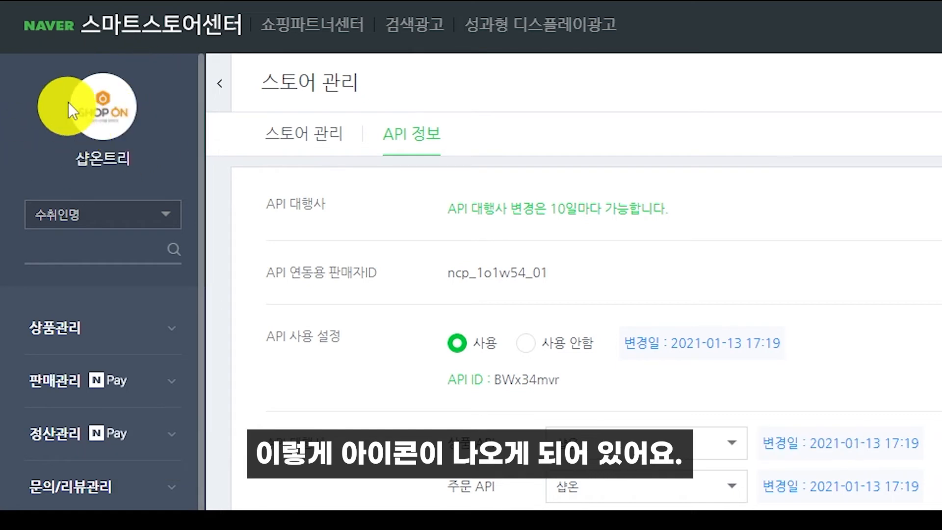
pyautogui.click(122, 123)
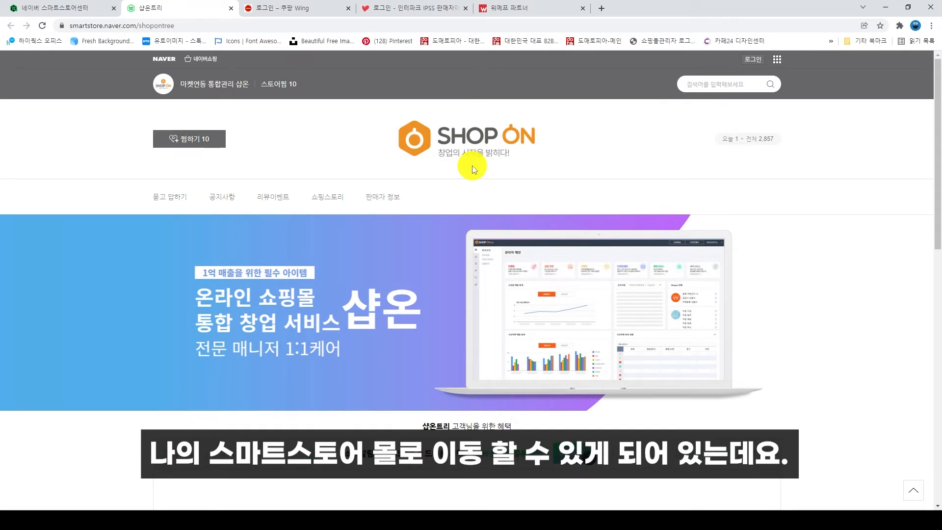
pyautogui.click(458, 24)
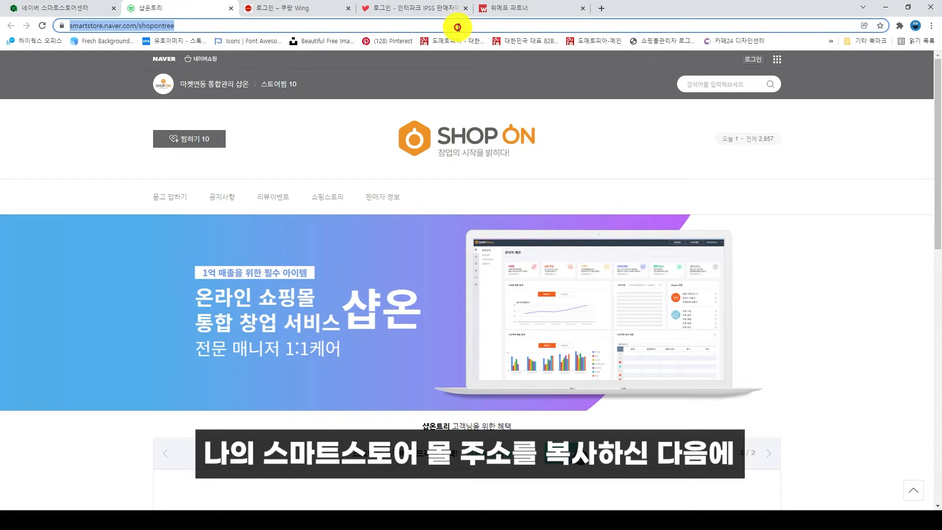
pyautogui.rightClick(455, 29)
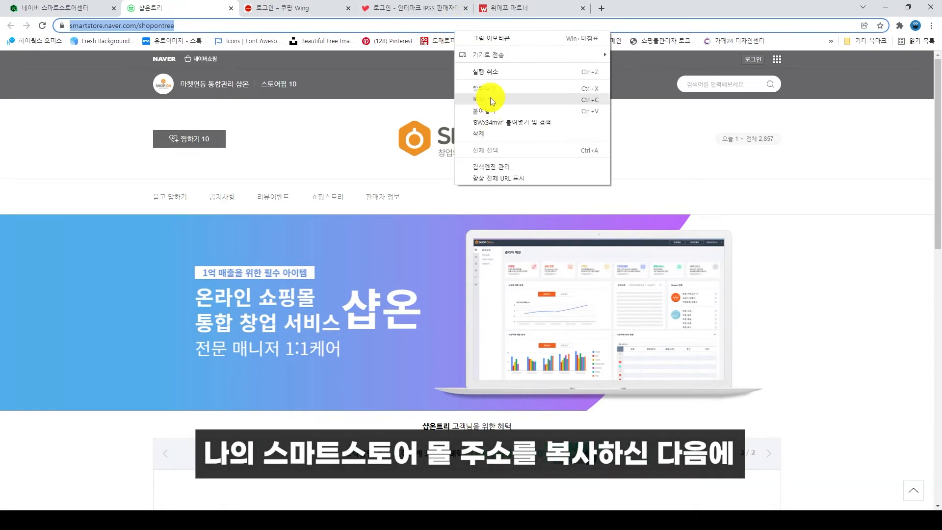
pyautogui.click(488, 96)
# Step: Paste the mall address into 스마트스토어 URL in the Shop On registration form, check it for blank spaces, and close the form
pyautogui.hotkey('alt', 'Tab')
pyautogui.rightClick(147, 144)
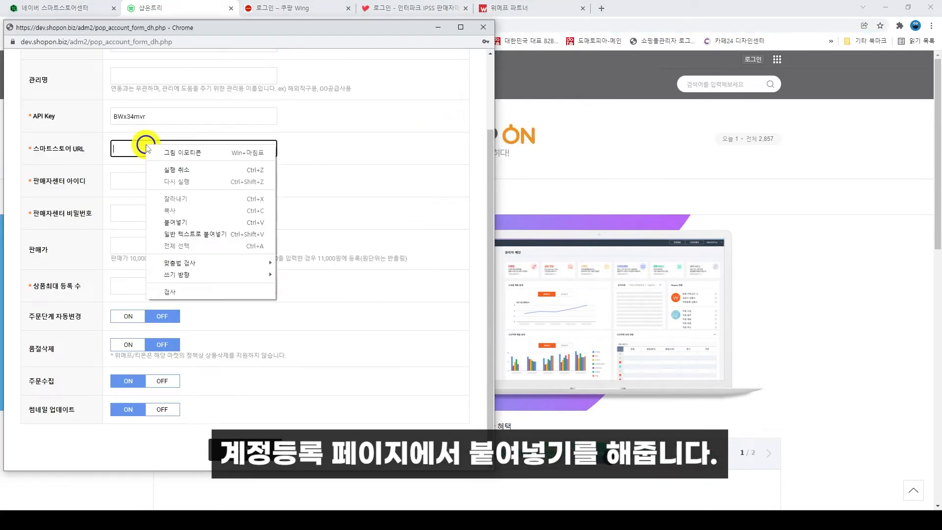
pyautogui.click(238, 219)
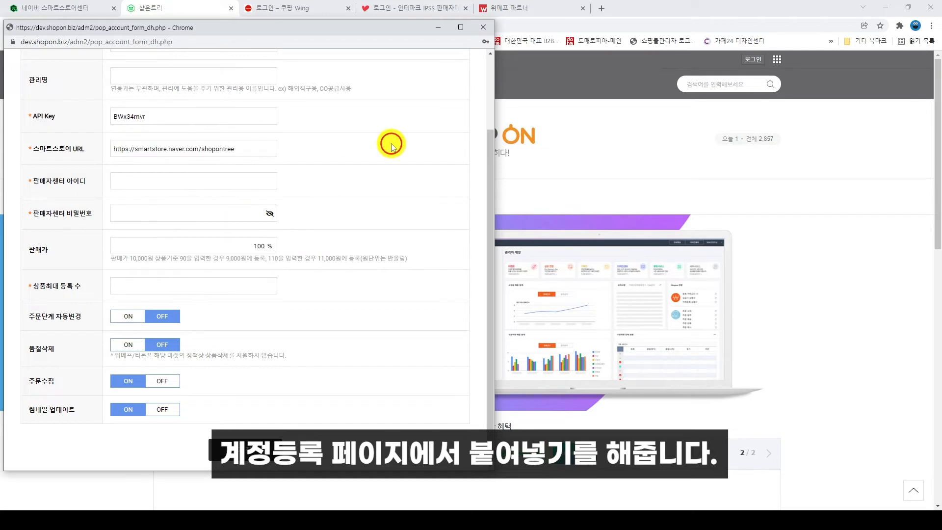
pyautogui.moveTo(260, 151); pyautogui.dragTo(105, 152)
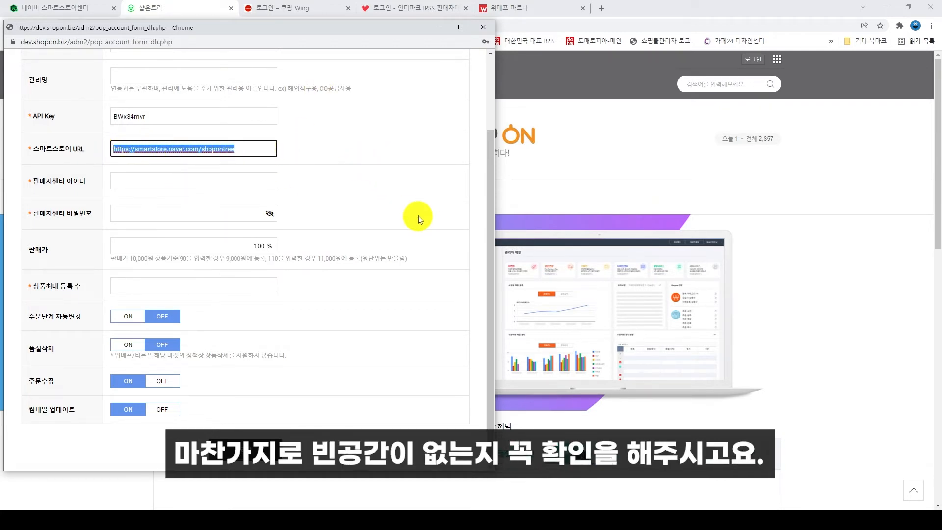
pyautogui.click(400, 179)
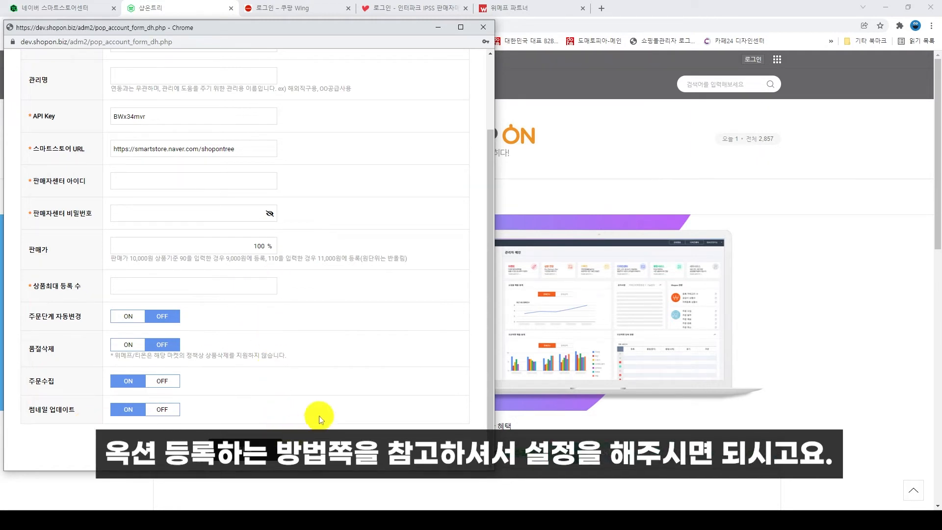
pyautogui.click(488, 32)
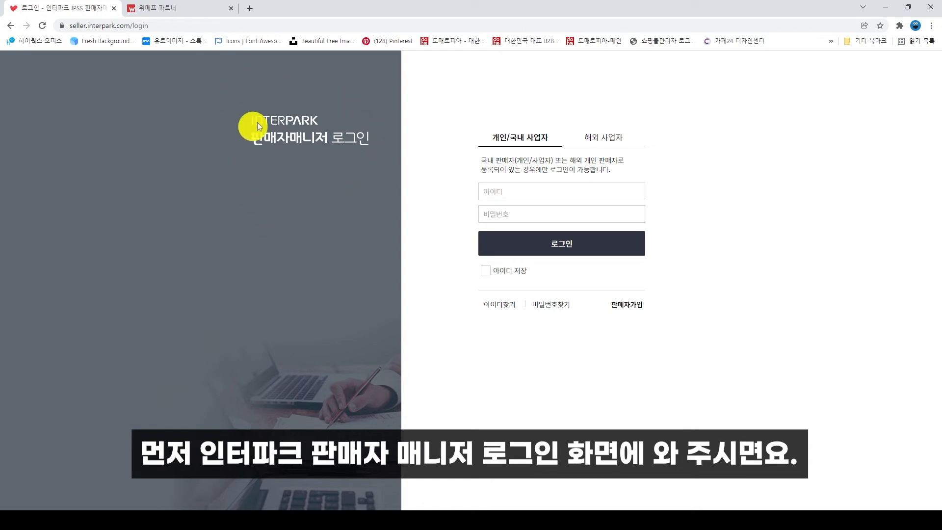
# Step: Open Interpark's 국내 사업자 판매자 가입 sign-up, examine the terms and business number verification, and return to the seller login page
pyautogui.click(642, 307)
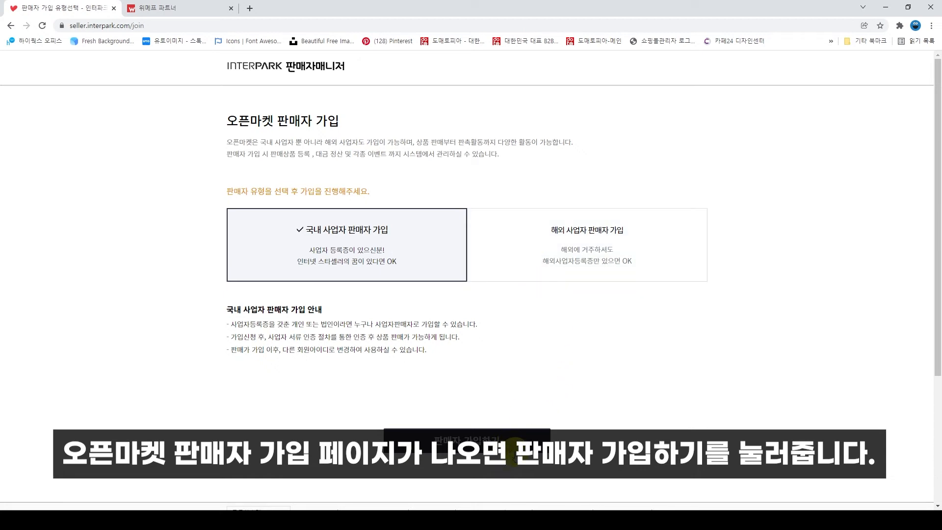
pyautogui.click(513, 450)
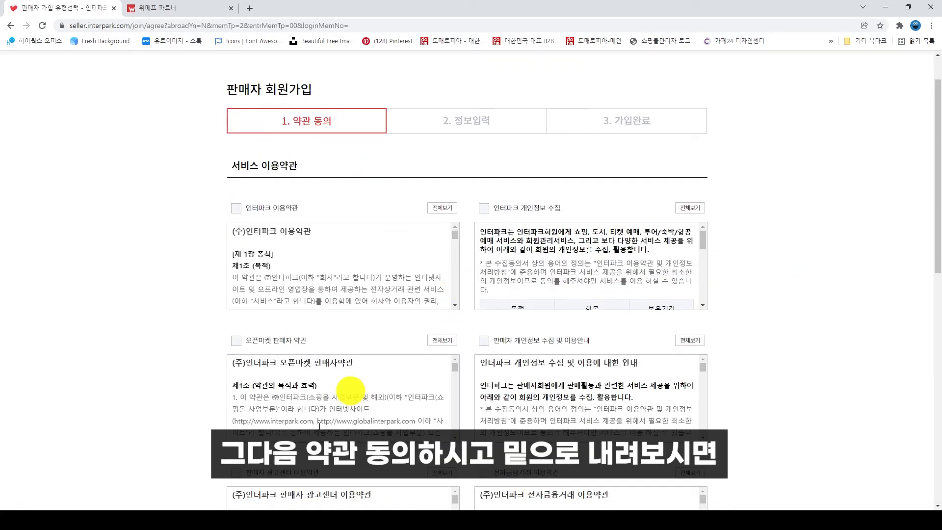
pyautogui.scroll(-8, 795, 353)
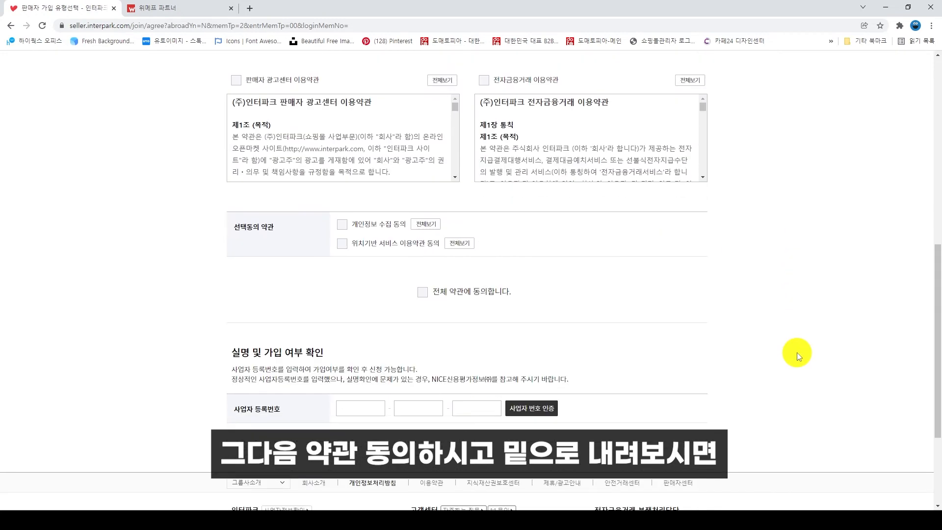
pyautogui.scroll(-1, 642, 389)
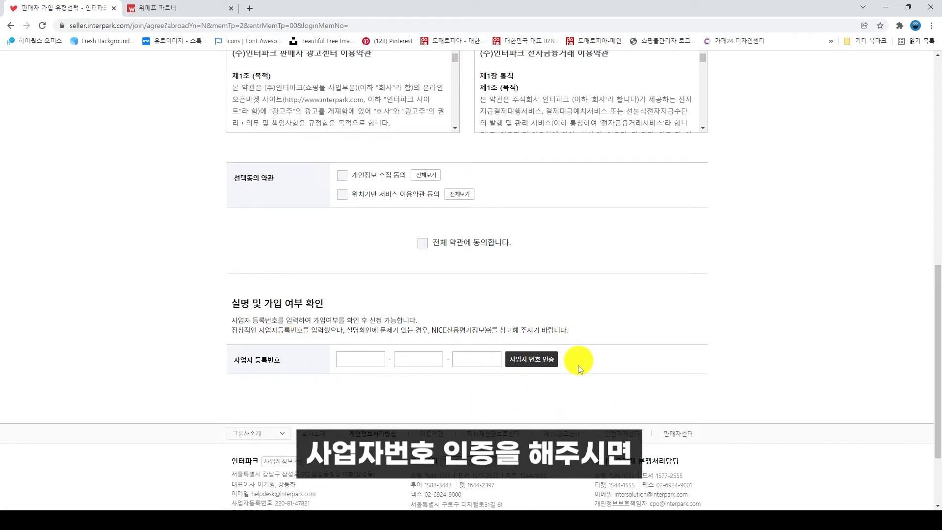
pyautogui.scroll(15, 631, 327)
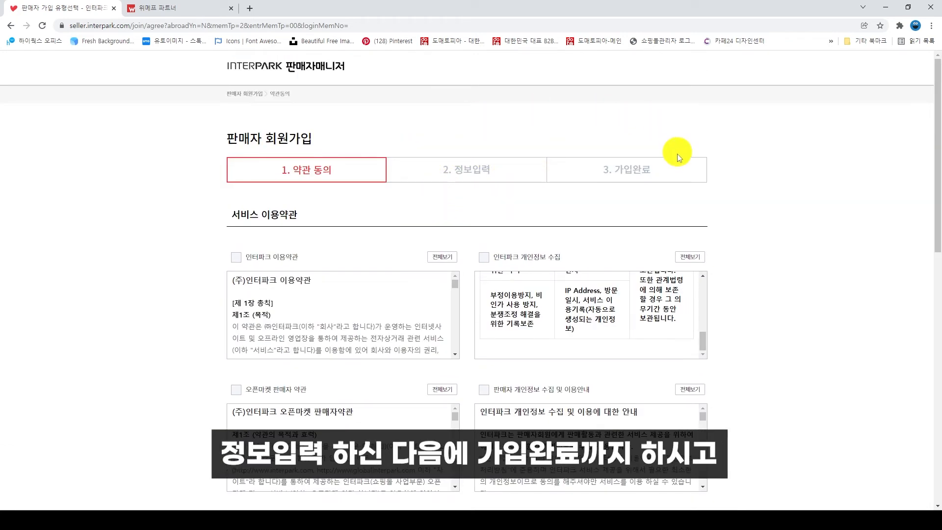
pyautogui.click(11, 26)
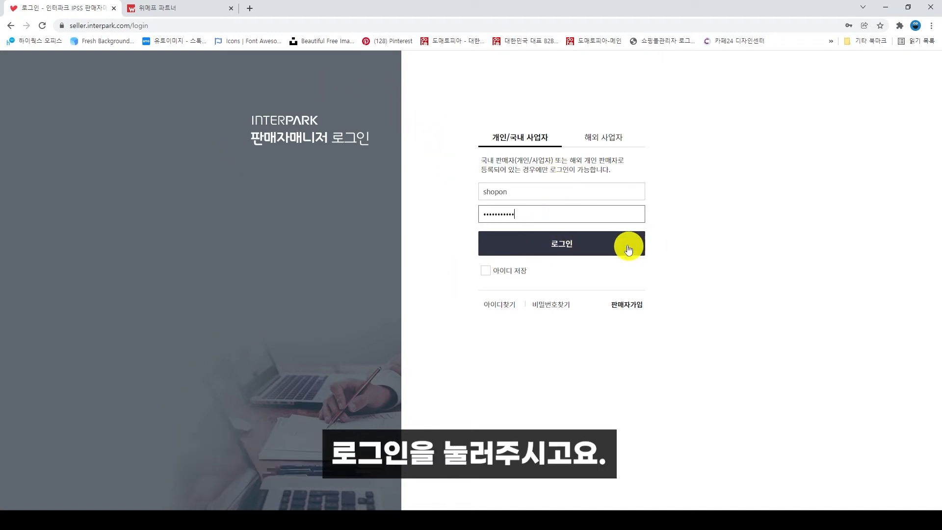
# Step: Log in to the Interpark seller manager and open 관리계정(ID)관리 under 판매자정보관리
pyautogui.click(625, 245)
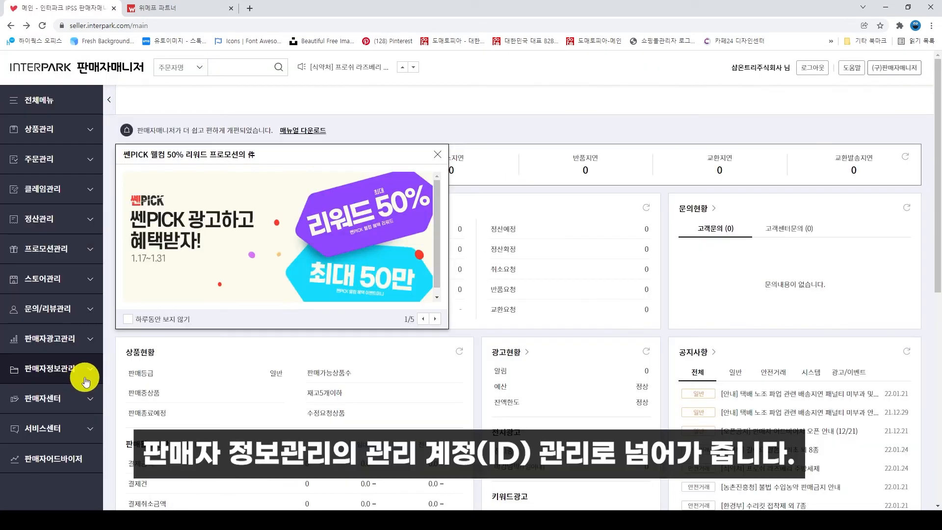
pyautogui.click(25, 371)
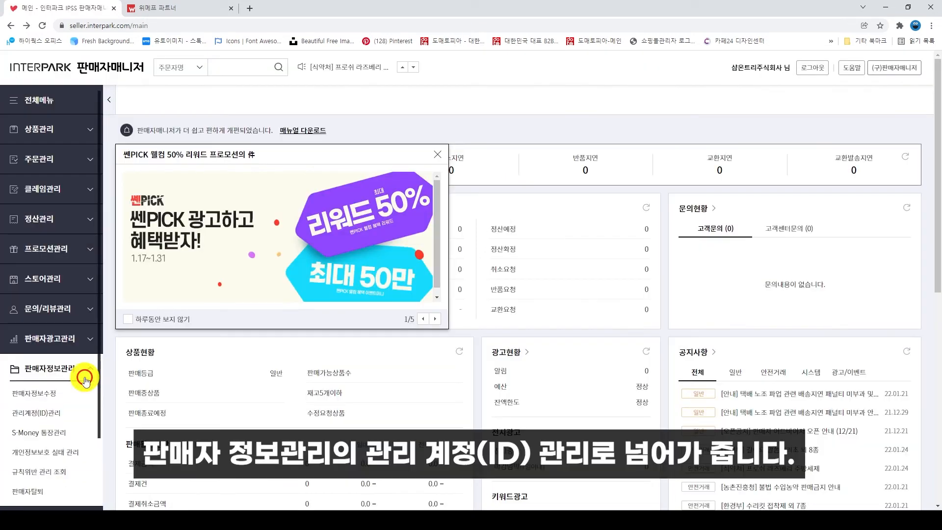
pyautogui.click(56, 418)
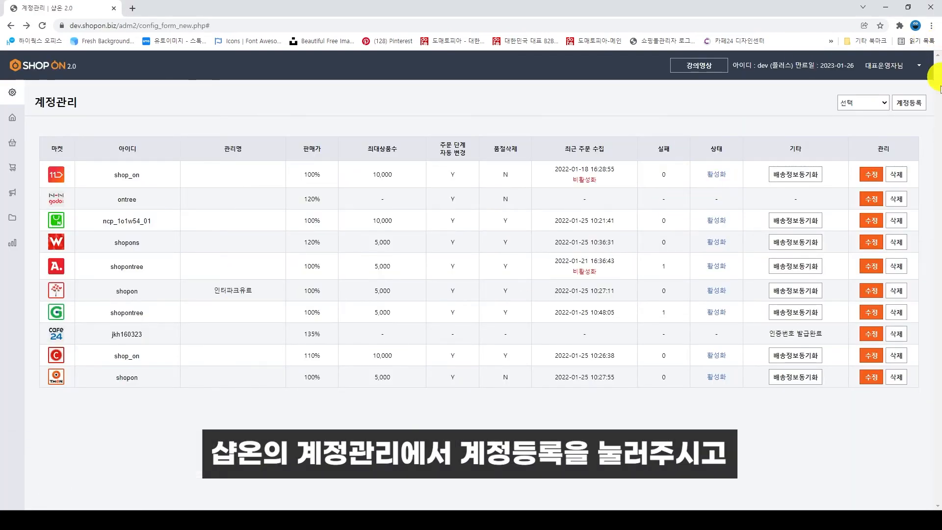
# Step: Start a new account registration in Shop On 계정관리 and select 인터파크 as the market
pyautogui.click(908, 102)
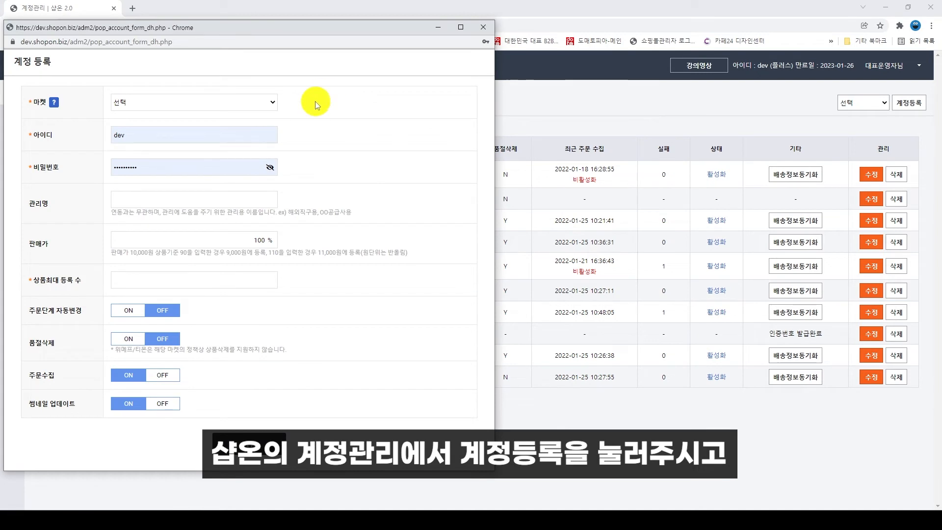
pyautogui.click(154, 102)
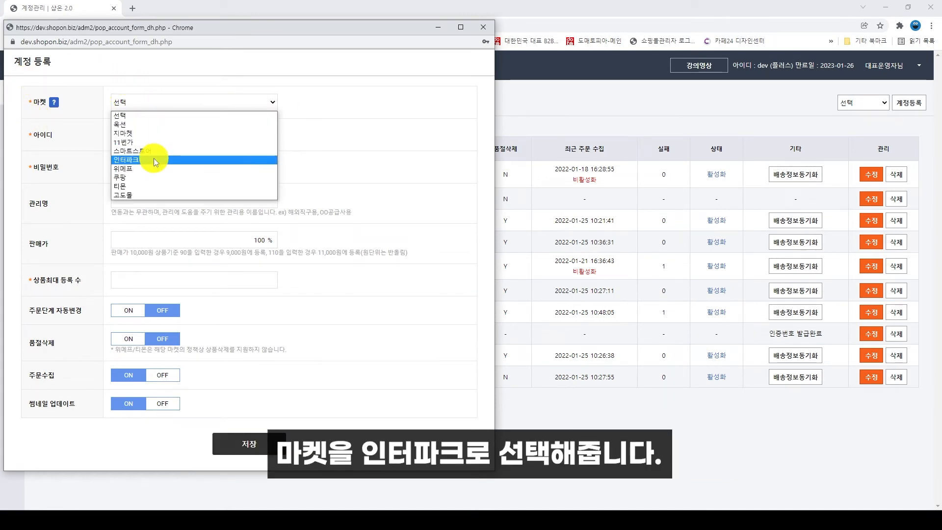
pyautogui.click(157, 162)
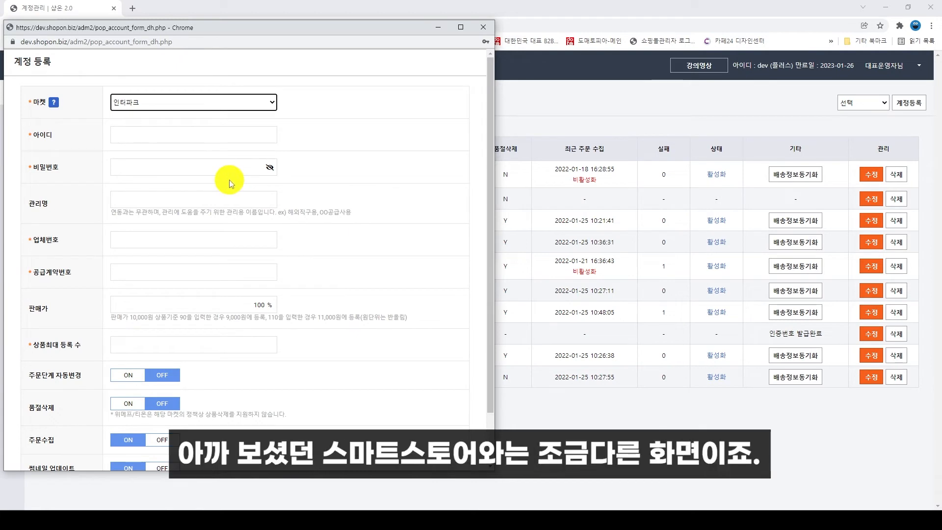
pyautogui.click(375, 180)
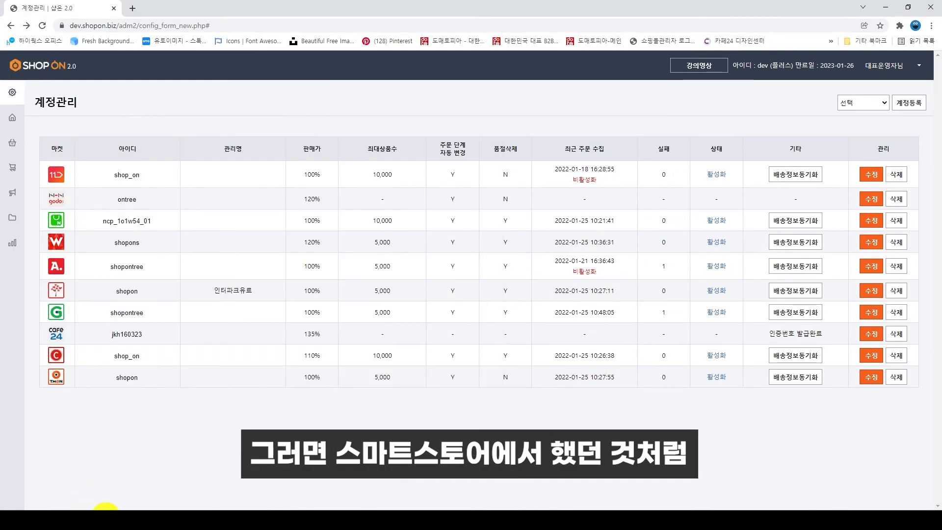
# Step: Switch to the Interpark 관리계정(ID)관리 page and copy the part of 업체/공급계약번호 before the slash
pyautogui.moveTo(105, 509)
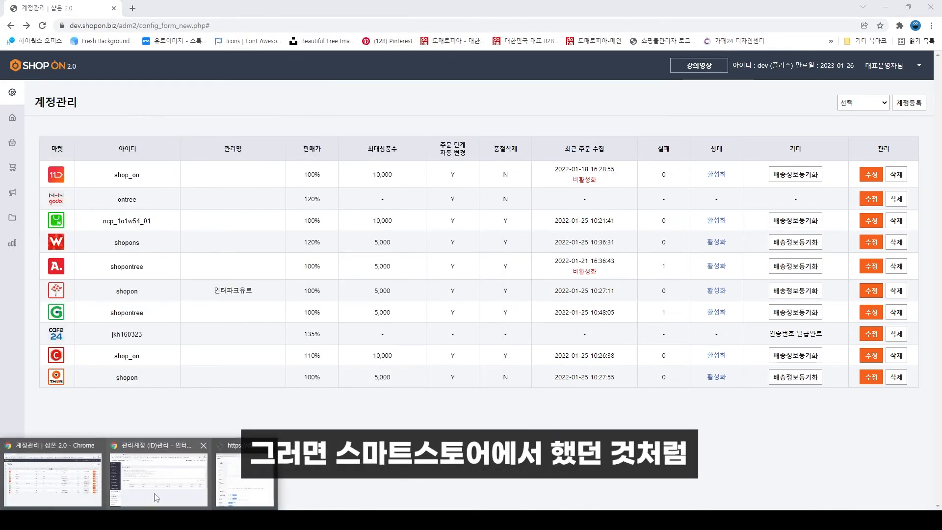
pyautogui.click(155, 493)
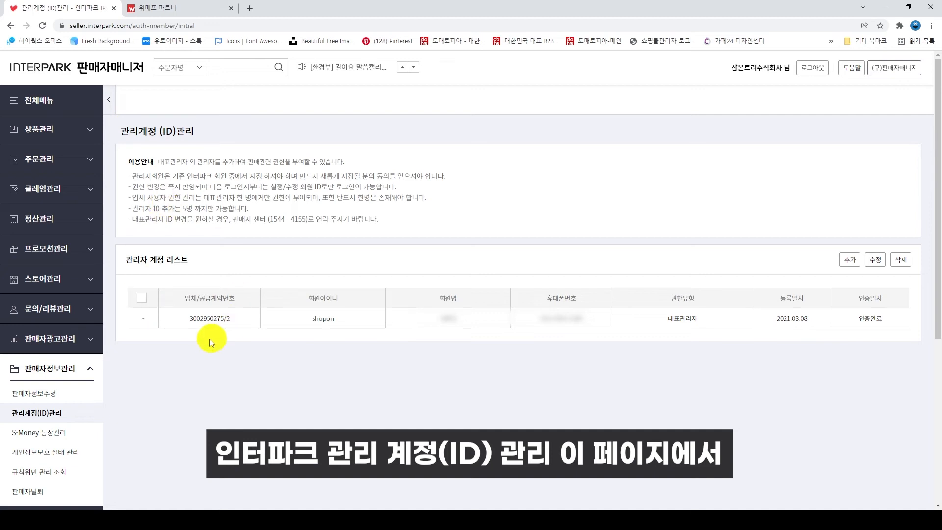
pyautogui.moveTo(192, 321); pyautogui.dragTo(220, 321)
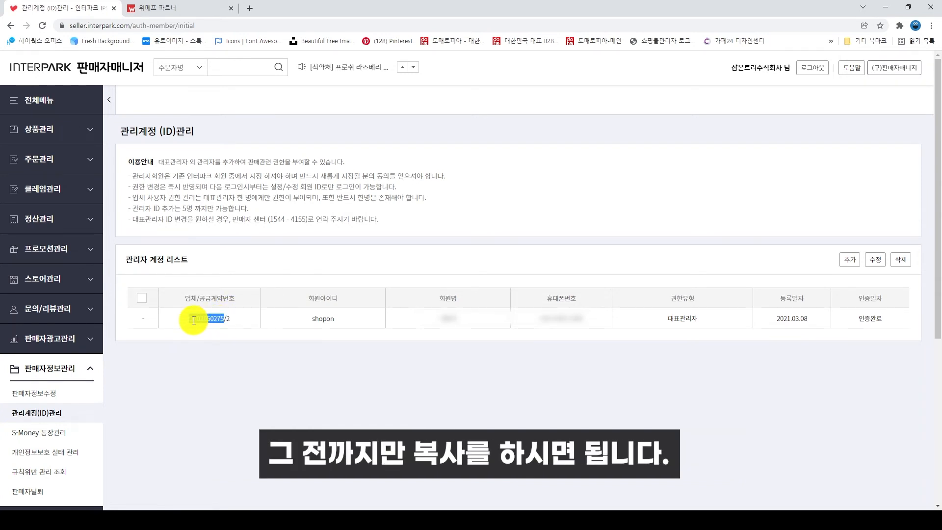
pyautogui.rightClick(196, 320)
pyautogui.click(221, 328)
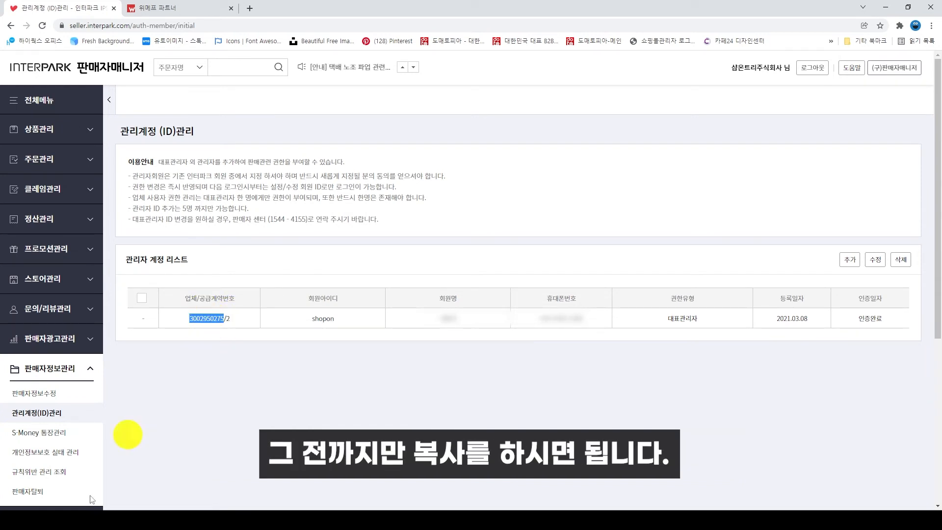
# Step: Return to the Shop On registration form and paste the copied company number into the 업체번호 field
pyautogui.moveTo(100, 511)
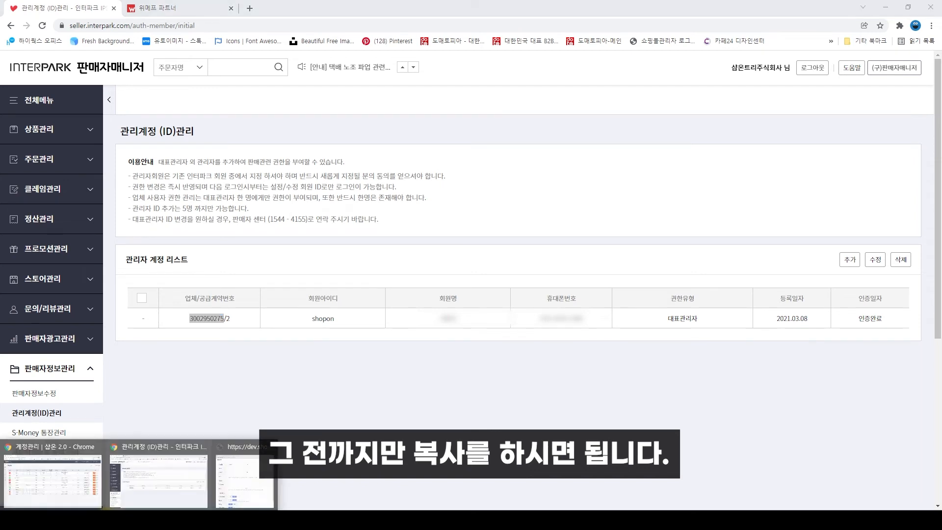
pyautogui.click(228, 488)
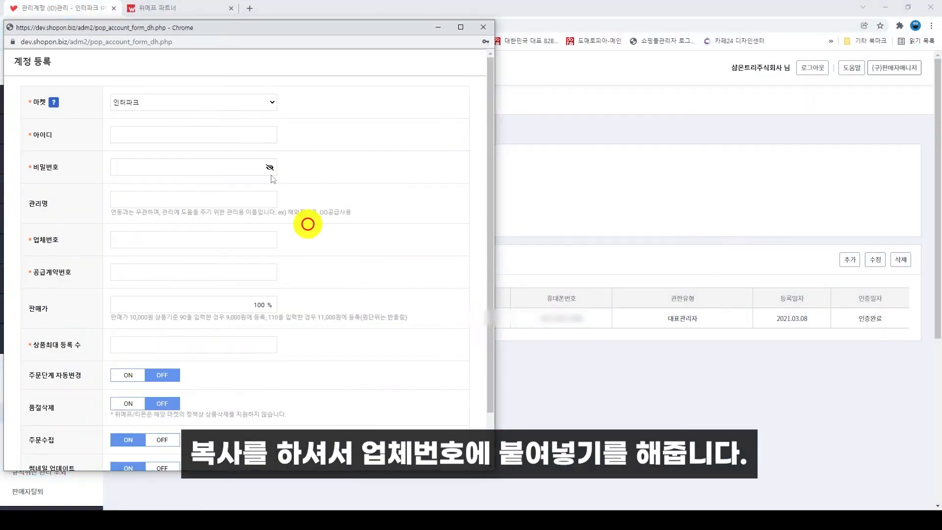
pyautogui.click(184, 245)
pyautogui.rightClick(184, 245)
pyautogui.click(212, 320)
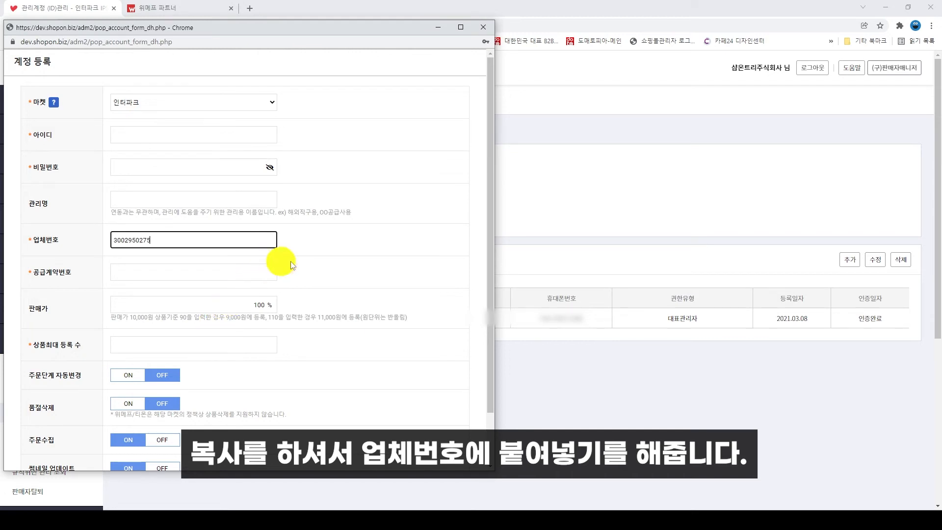
# Step: Check the number after the slash on the Interpark page, enter it as 공급계약번호 in the Shop On form, and close the form
pyautogui.click(577, 399)
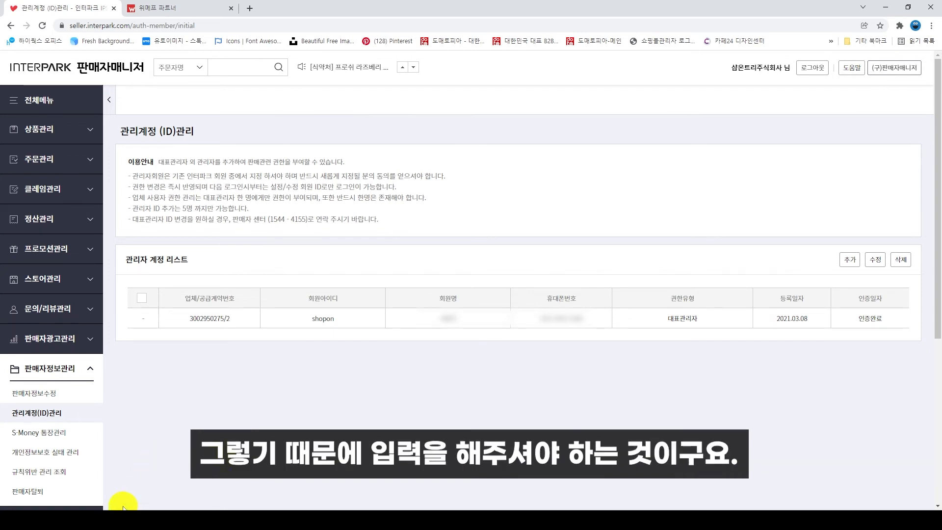
pyautogui.moveTo(133, 508)
pyautogui.click(142, 486)
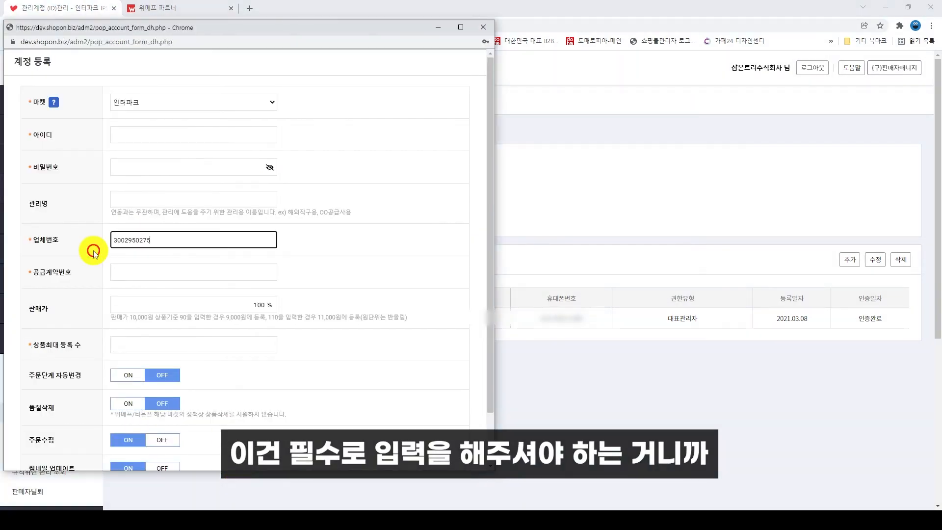
pyautogui.click(156, 271)
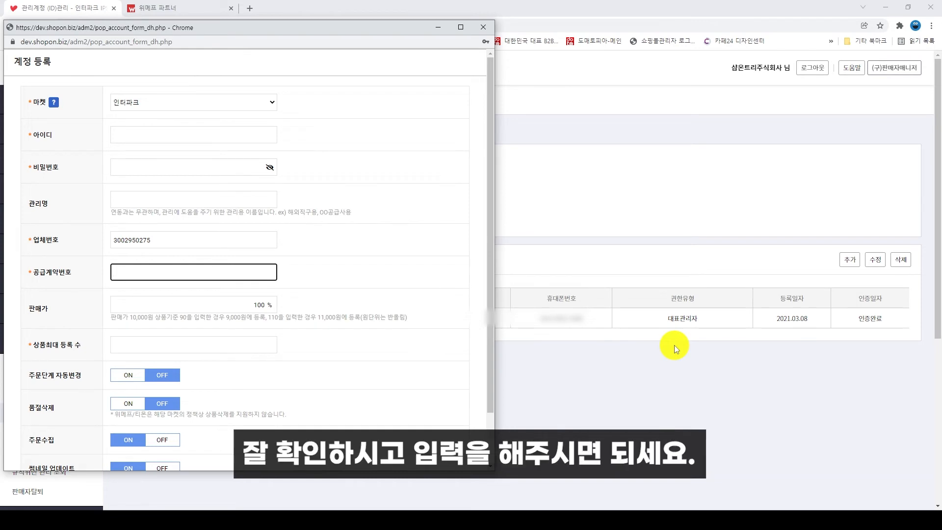
pyautogui.click(402, 208)
pyautogui.scroll(-1, 392, 226)
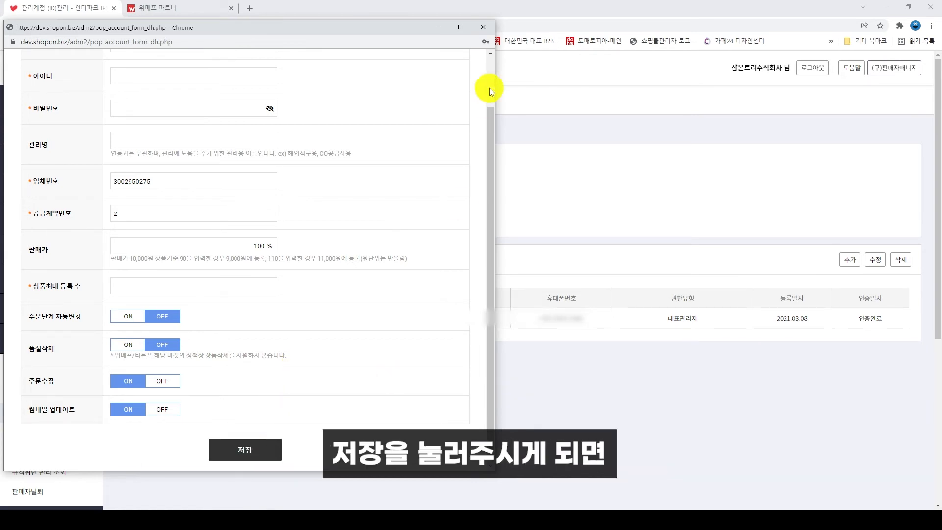
pyautogui.click(486, 29)
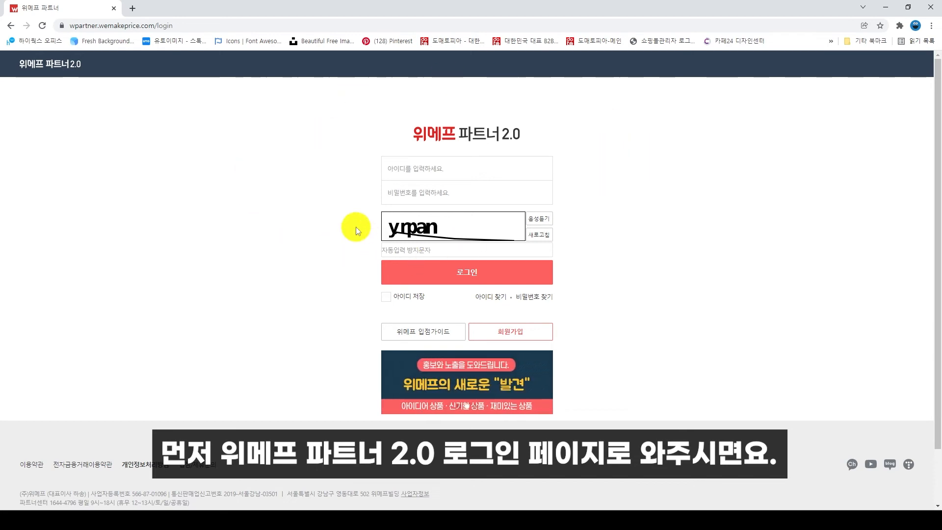
# Step: Open the 회원가입 page of 위메프 파트너 2.0 to view the business verification step
pyautogui.click(531, 338)
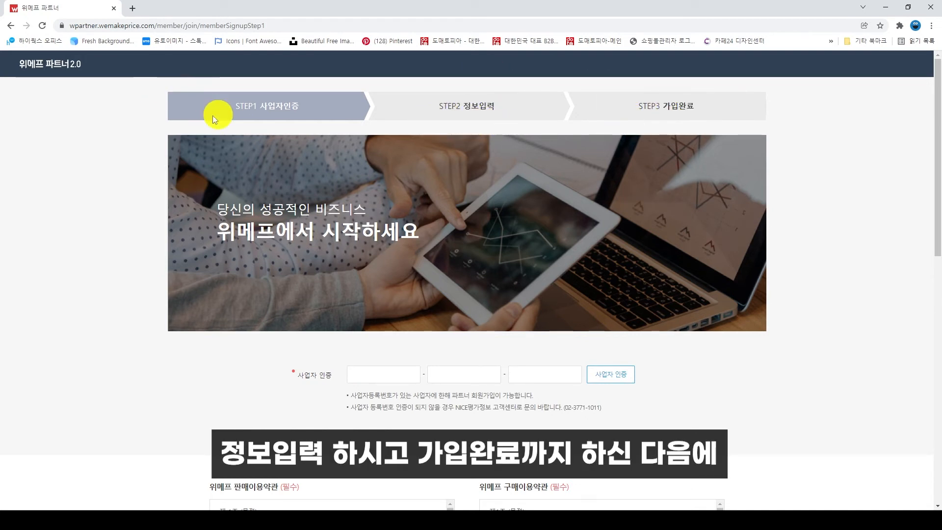
# Step: Return to the 위메프 파트너 2.0 login page and log in with the seller's ID and account password
pyautogui.click(51, 64)
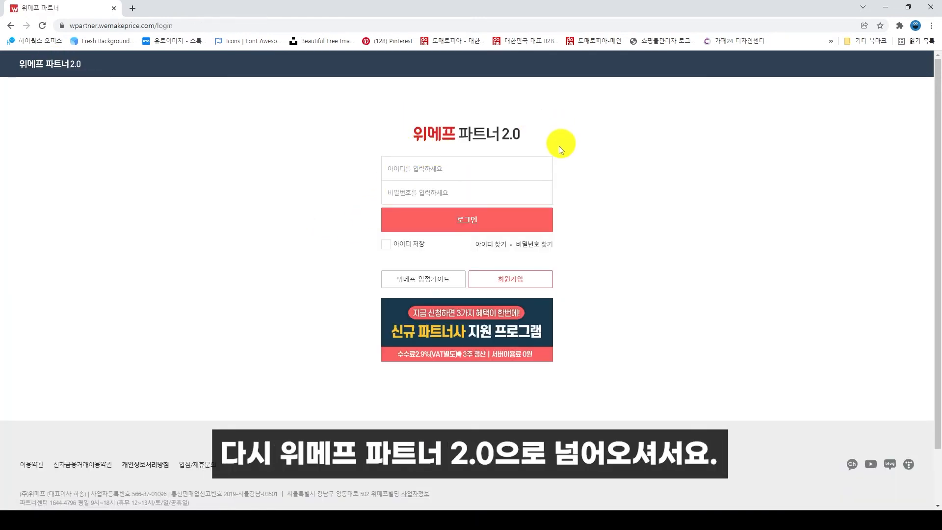
pyautogui.click(428, 167)
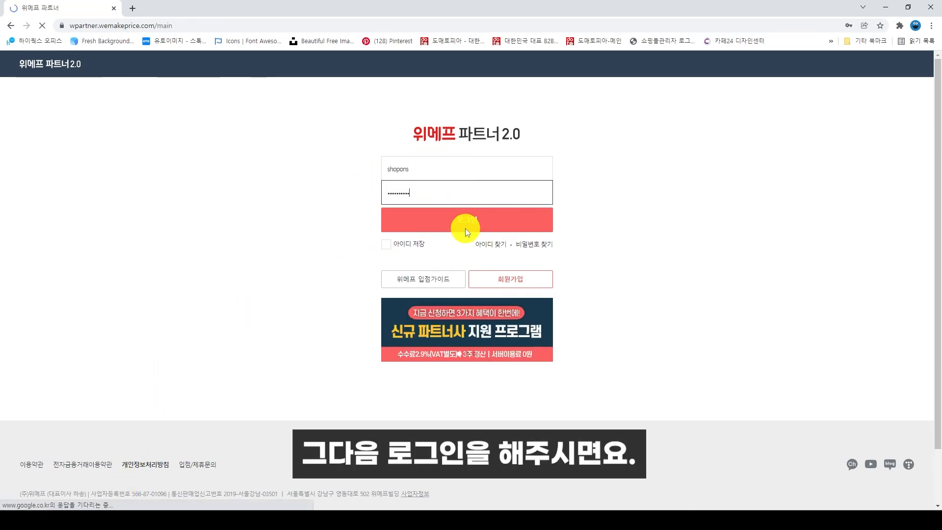
pyautogui.click(466, 226)
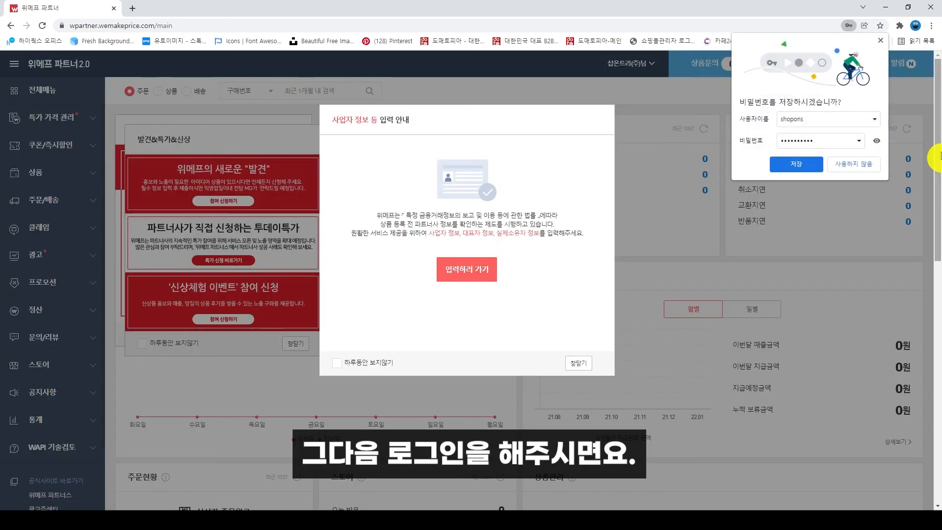
# Step: Open the member information editing page, confirm the account password, and expand the API 연동 정보 section
pyautogui.moveTo(620, 67)
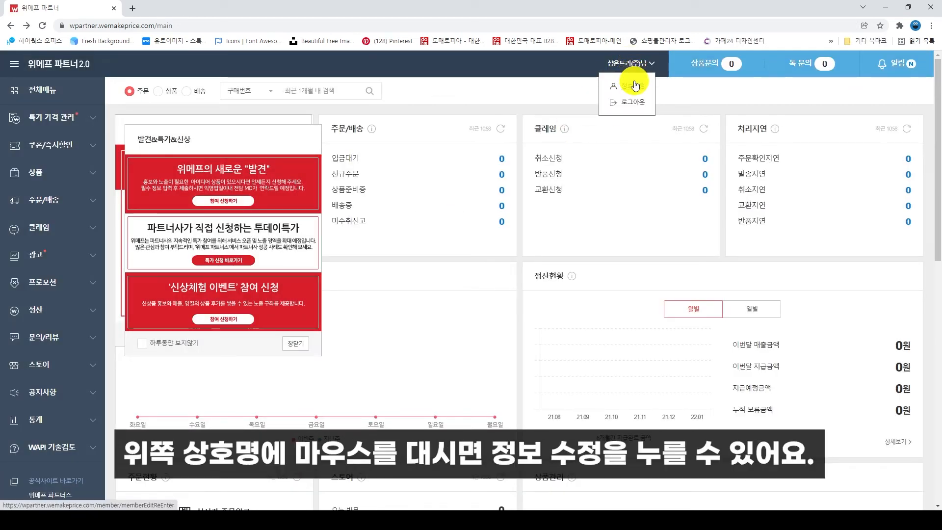
pyautogui.click(634, 85)
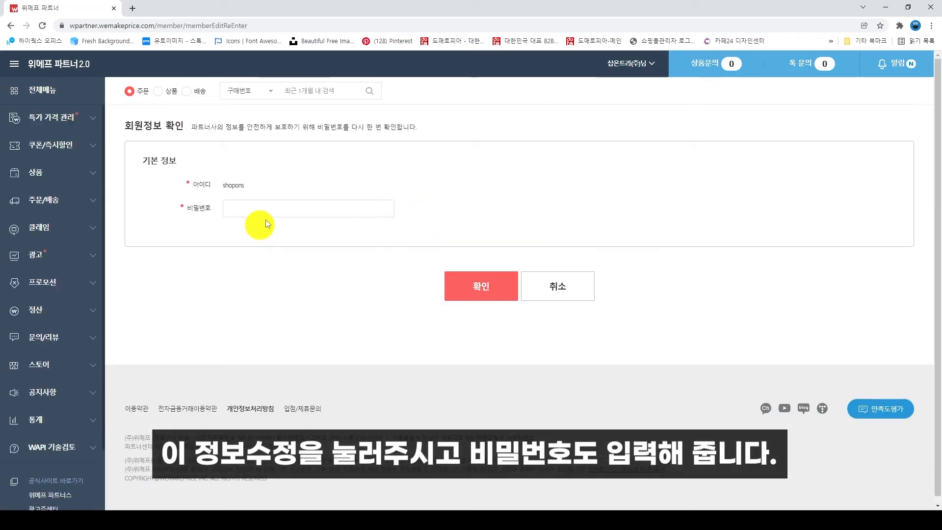
pyautogui.click(278, 205)
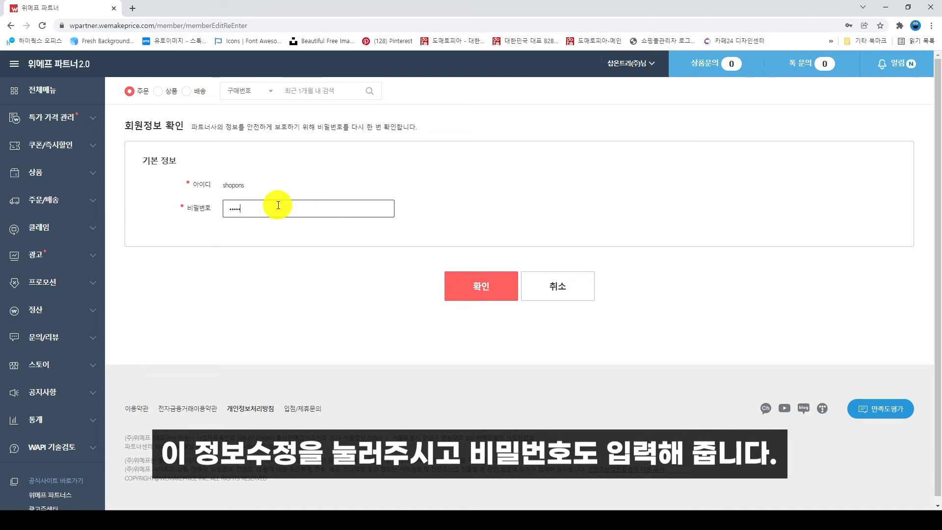
pyautogui.press('Return')
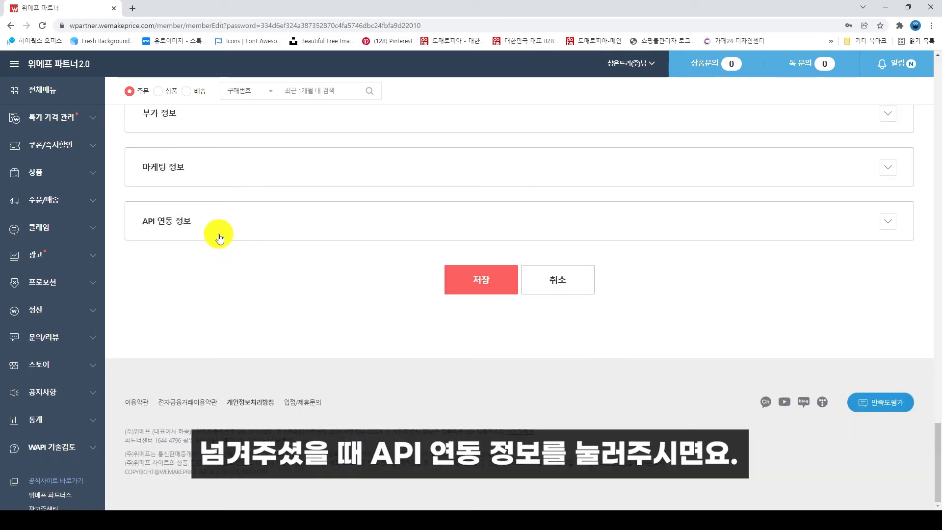
pyautogui.click(219, 238)
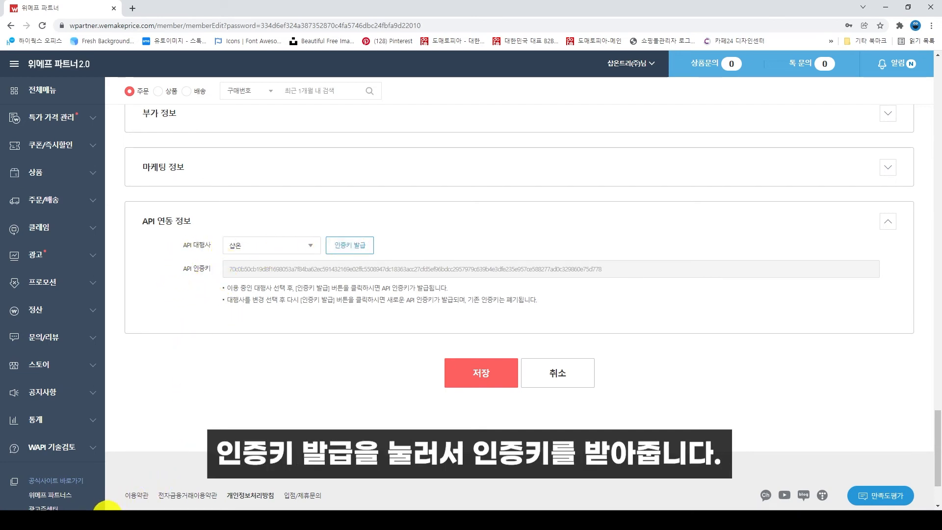
# Step: Switch to Shop On 계정관리, open a new account registration form, and set 마켓 to 위메프
pyautogui.moveTo(101, 516)
pyautogui.click(98, 464)
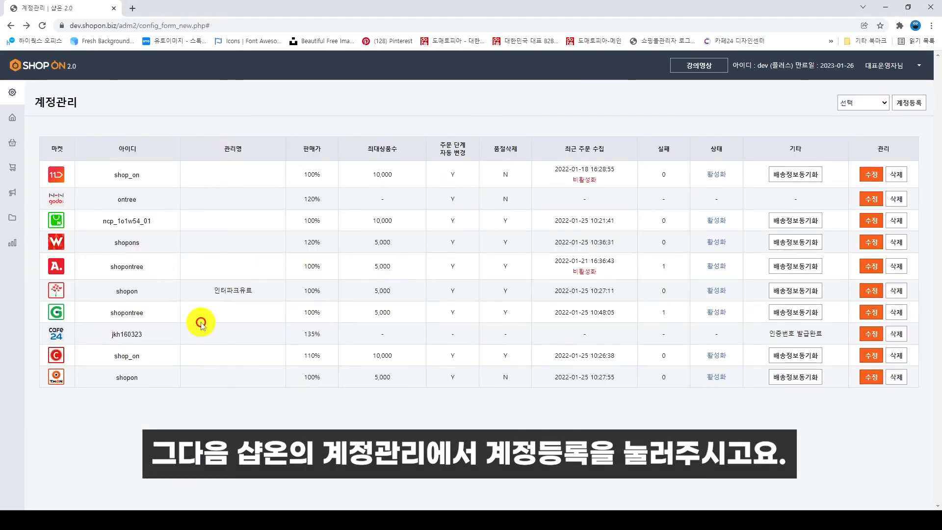
pyautogui.click(916, 112)
pyautogui.click(187, 106)
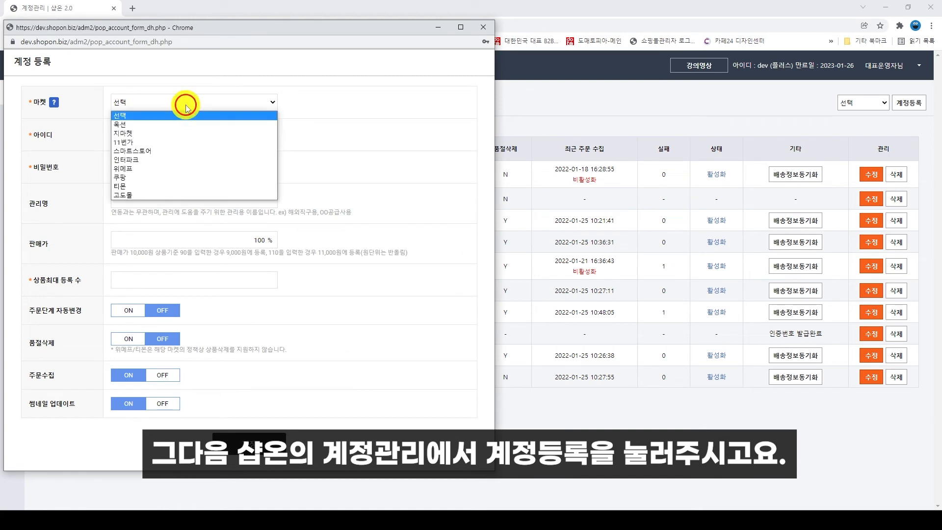
pyautogui.click(133, 169)
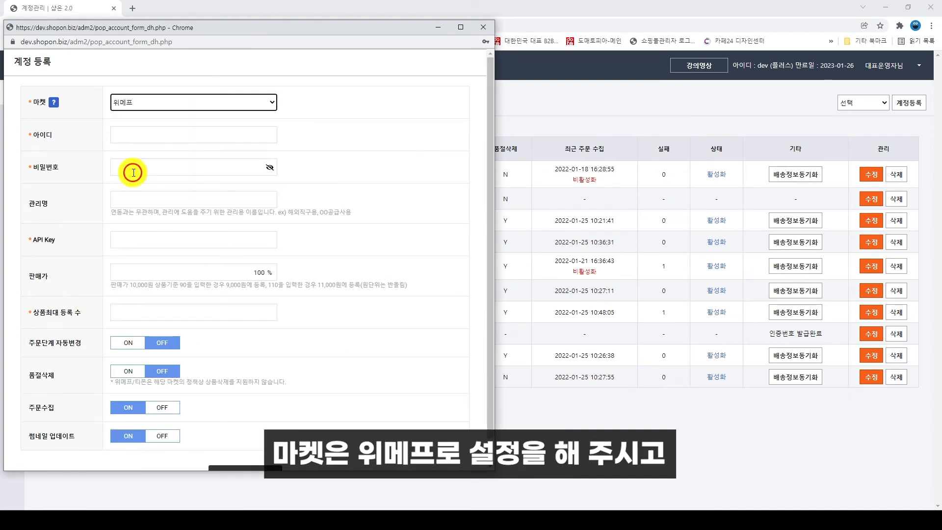
pyautogui.click(459, 179)
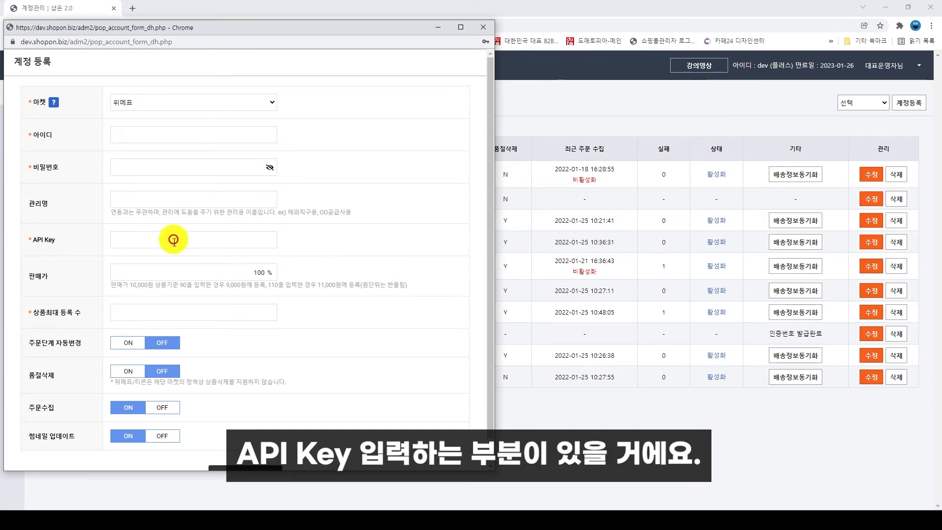
# Step: Switch back to the 위메프 파트너 page and copy the full API 인증키
pyautogui.click(671, 400)
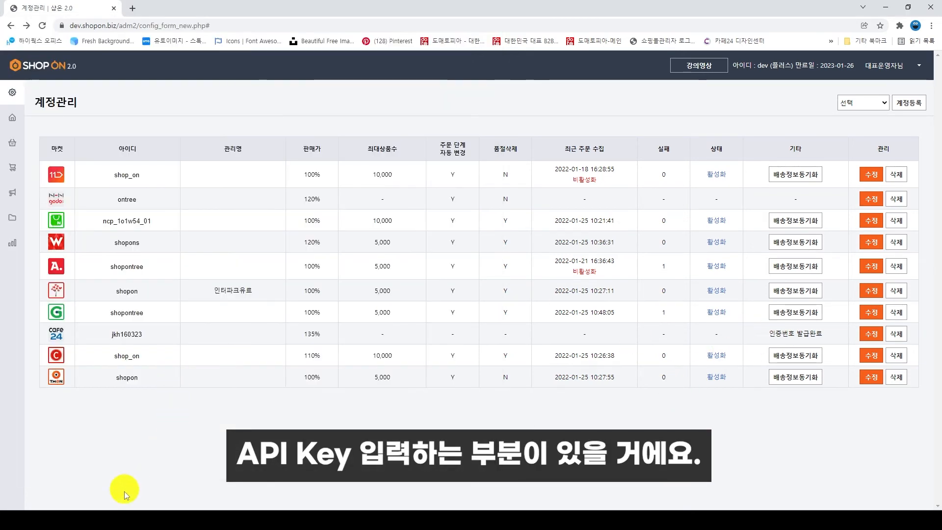
pyautogui.click(106, 519)
pyautogui.click(162, 474)
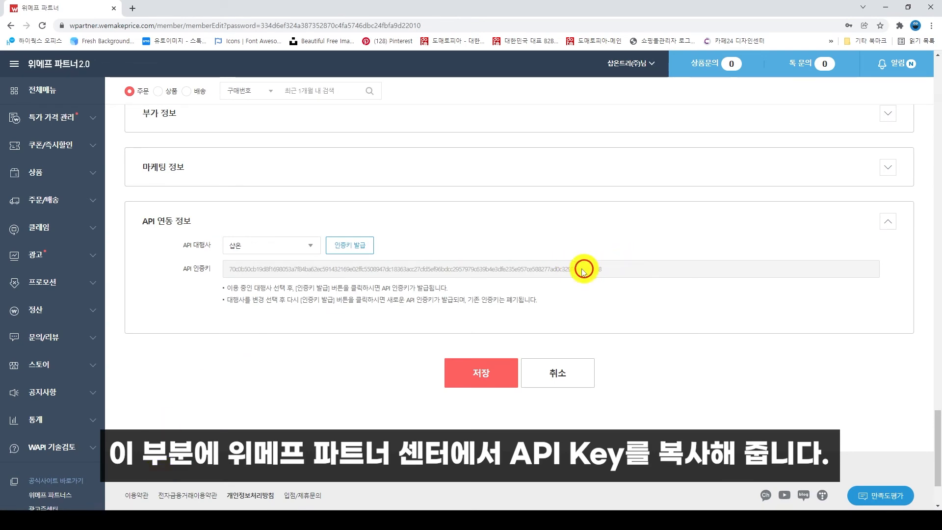
pyautogui.doubleClick(563, 270)
pyautogui.rightClick(569, 274)
pyautogui.click(578, 281)
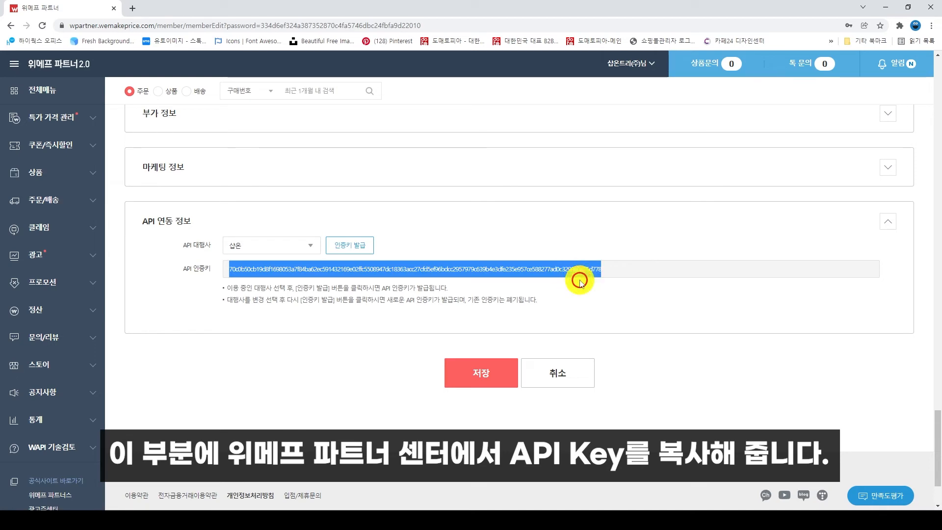
# Step: Return to the Shop On 계정 등록 form and paste the copied key into the API Key field
pyautogui.click(107, 519)
pyautogui.click(269, 468)
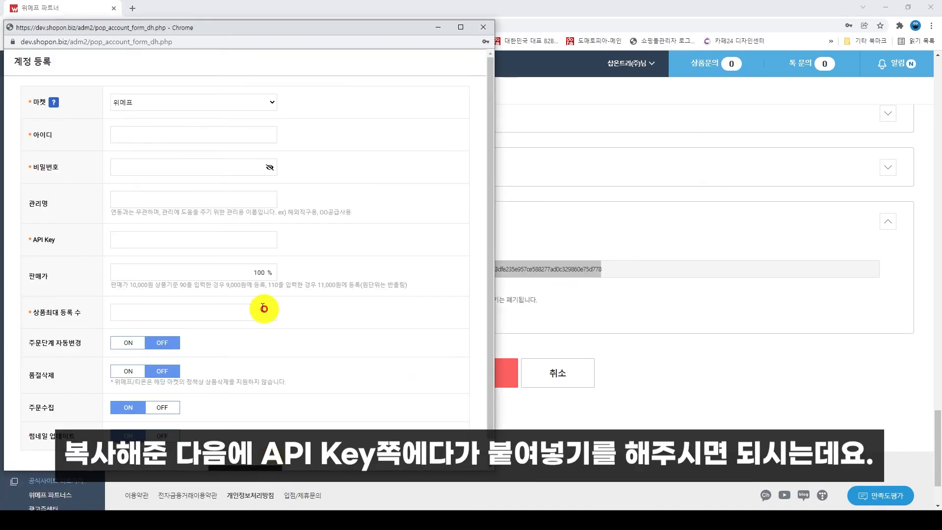
pyautogui.rightClick(184, 240)
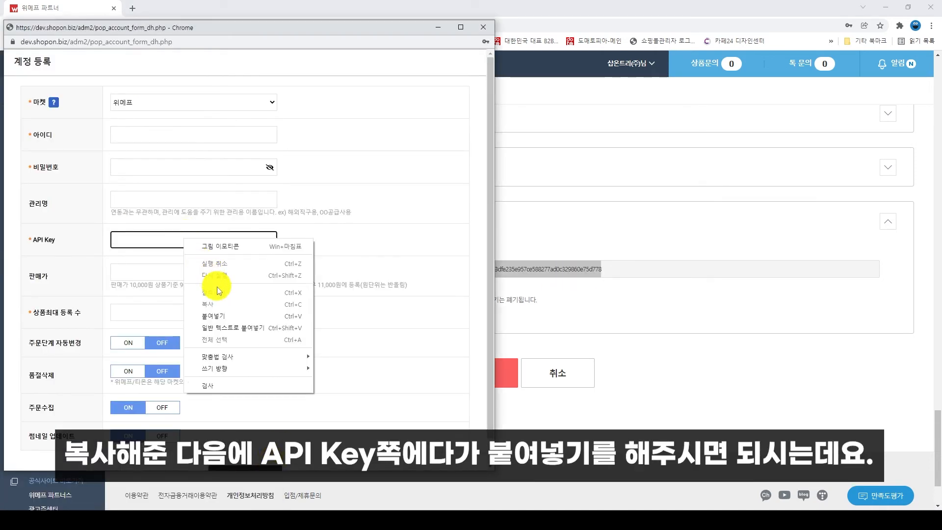
pyautogui.click(217, 317)
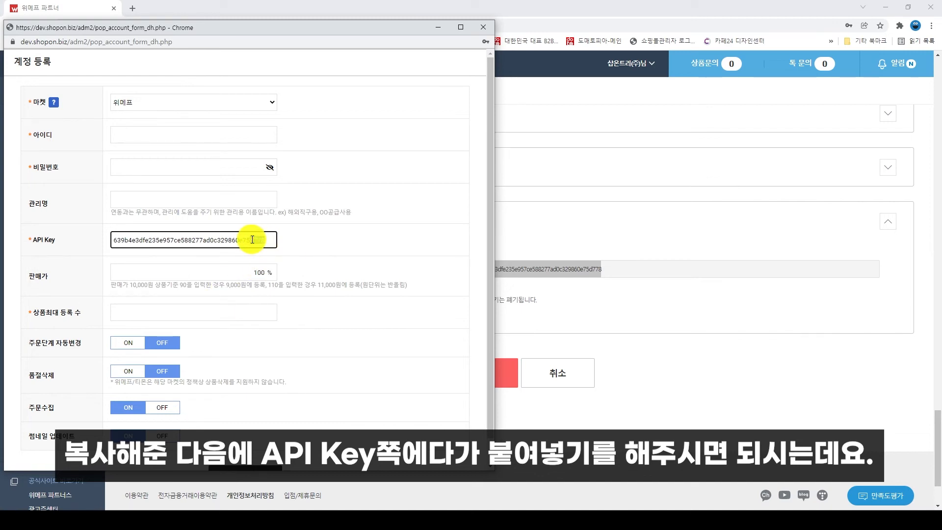
# Step: Check the pasted API key for blank spaces, review the remaining form settings, and close the form
pyautogui.moveTo(273, 240); pyautogui.dragTo(112, 246)
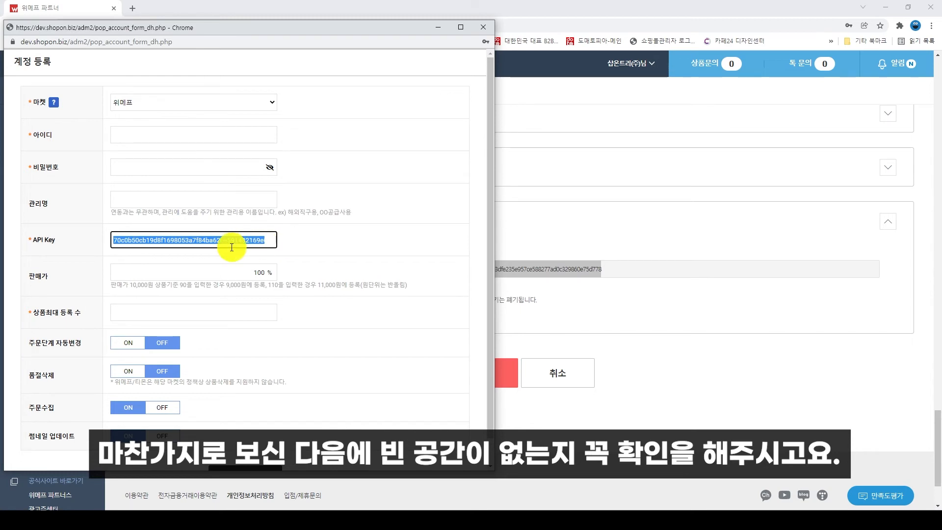
pyautogui.click(328, 248)
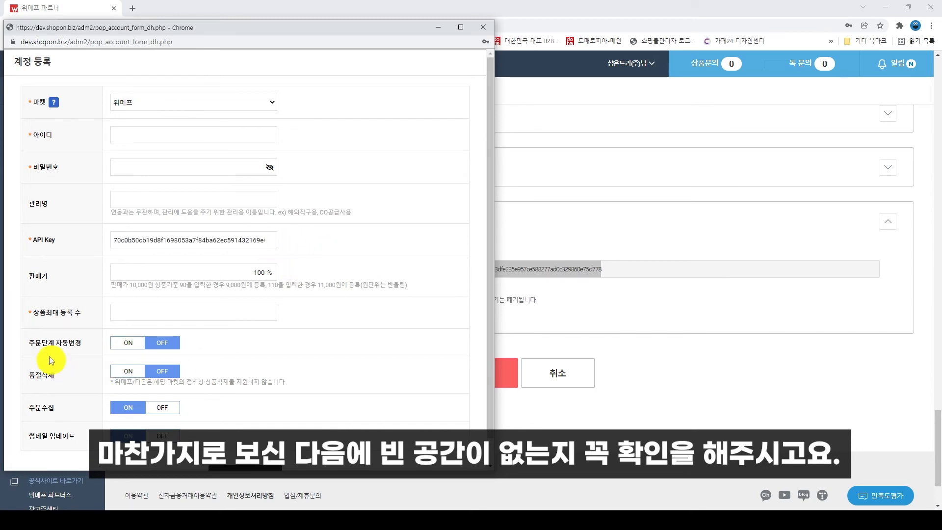
pyautogui.scroll(-1, 49, 275)
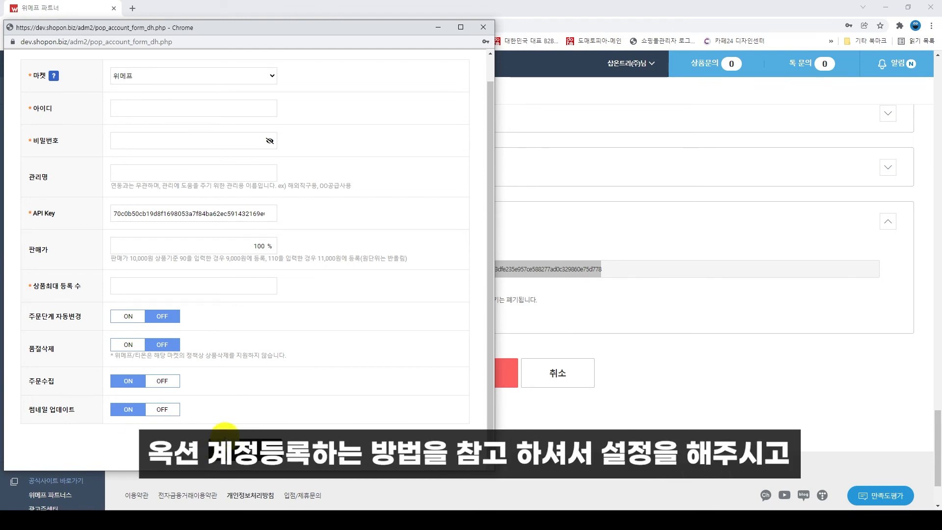
pyautogui.click(481, 27)
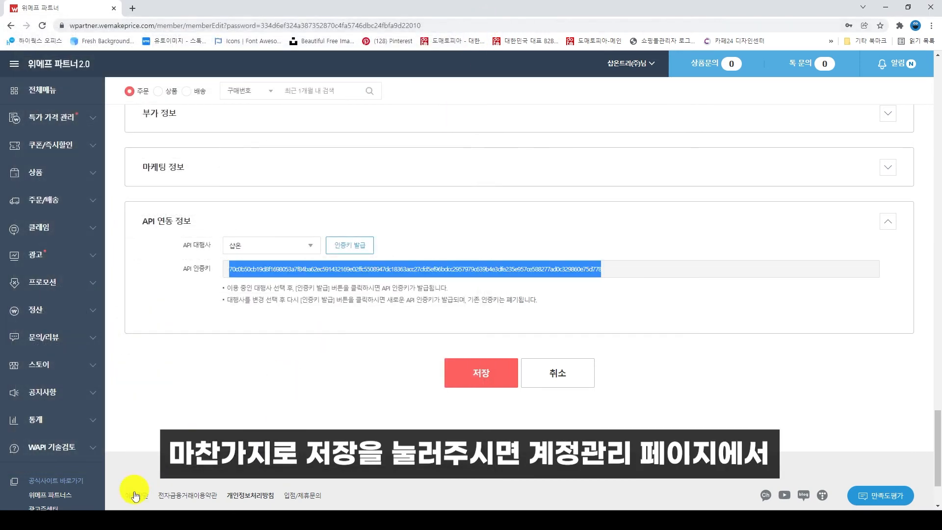
# Step: Switch to the Coupang Wing login page, view the 판매자 회원가입 form, and close it
pyautogui.click(98, 521)
pyautogui.click(78, 485)
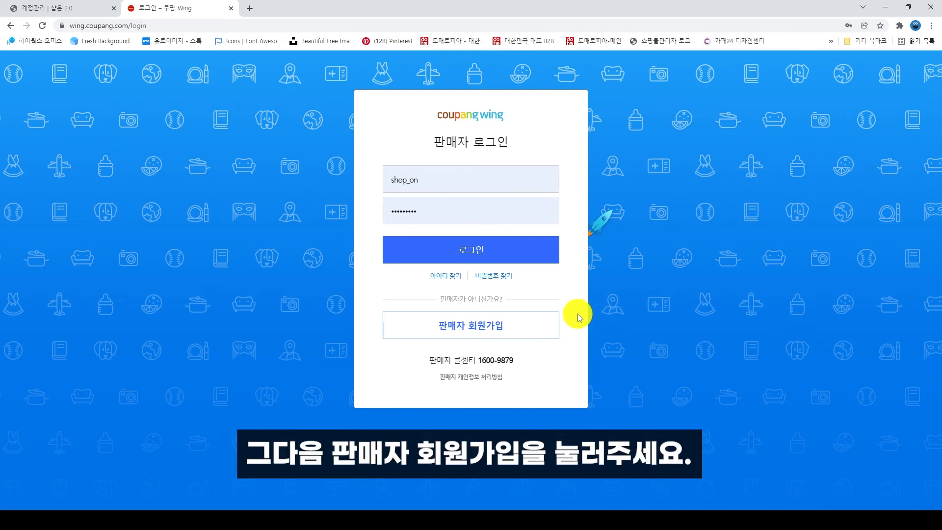
pyautogui.click(528, 328)
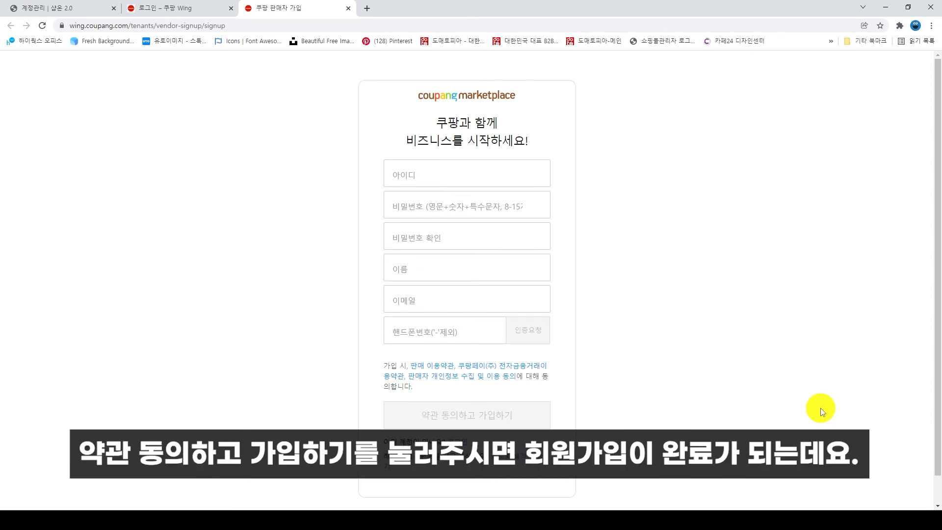
pyautogui.click(349, 8)
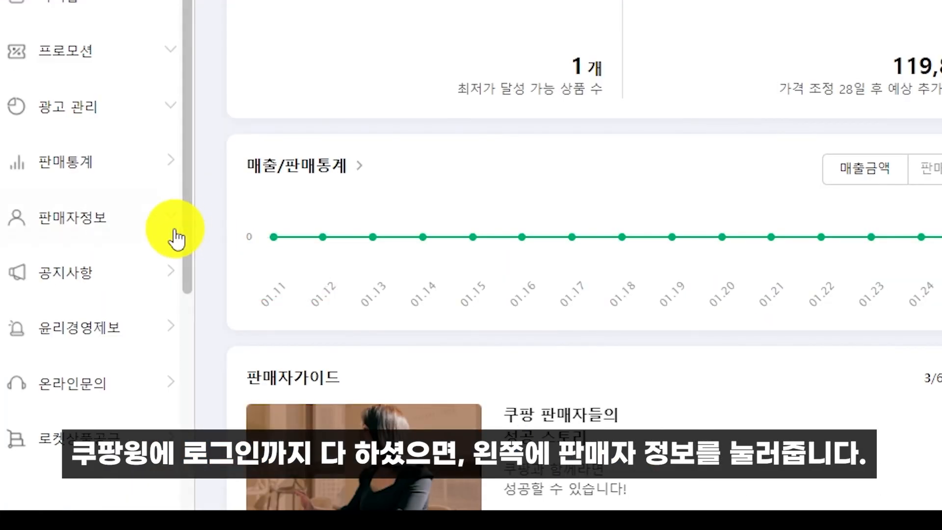
# Step: Open 추가판매정보 under 판매자정보 in Coupang Wing and confirm access with the saved account password
pyautogui.click(82, 349)
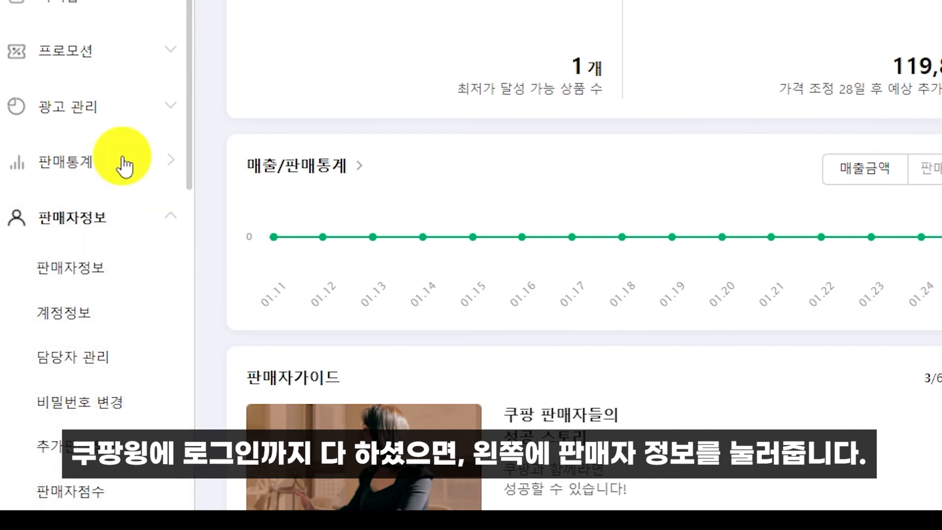
pyautogui.scroll(-2, 76, 357)
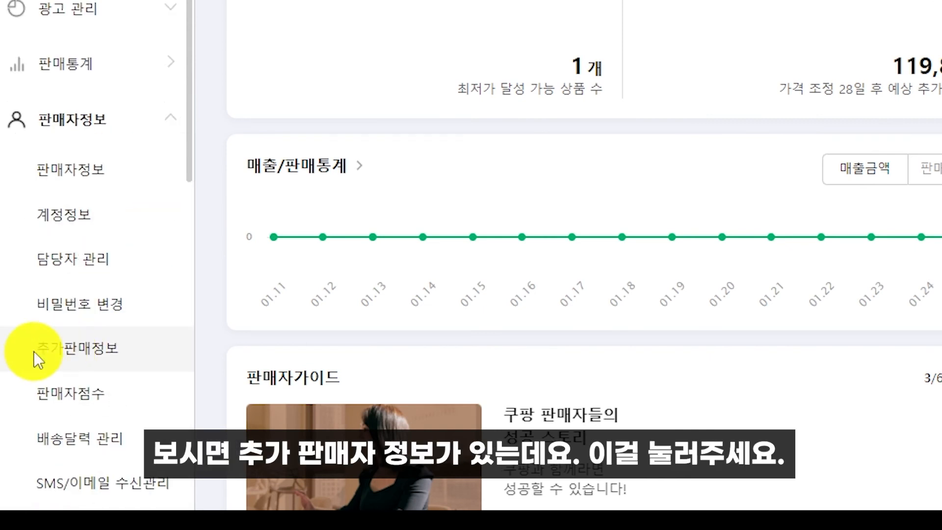
pyautogui.click(98, 350)
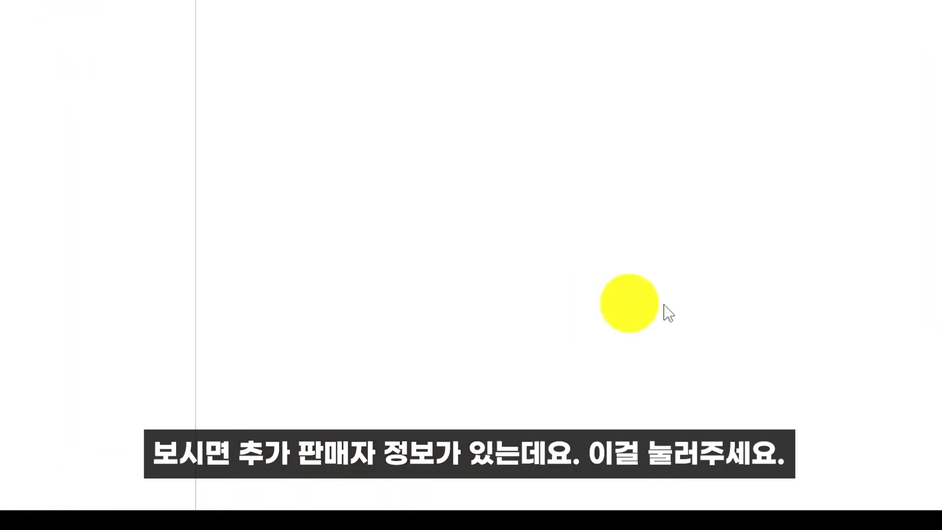
pyautogui.click(290, 161)
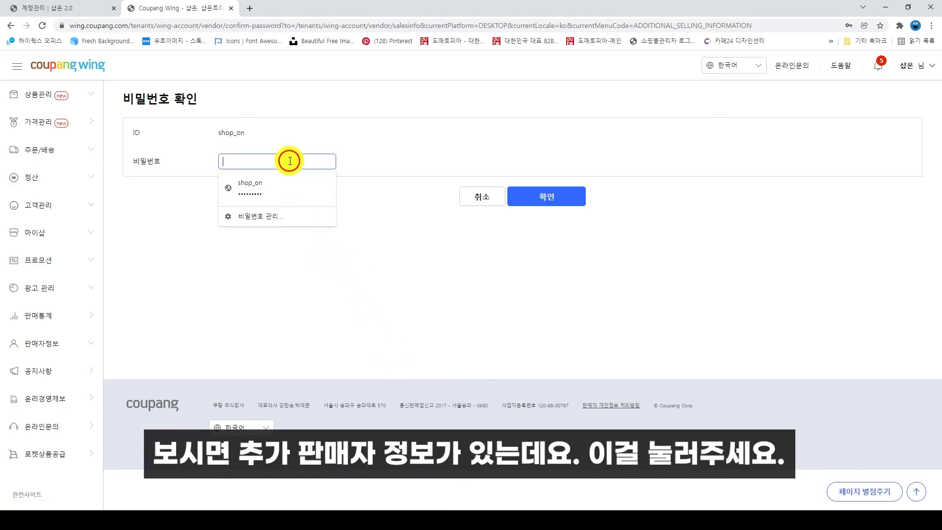
pyautogui.click(288, 190)
pyautogui.click(532, 199)
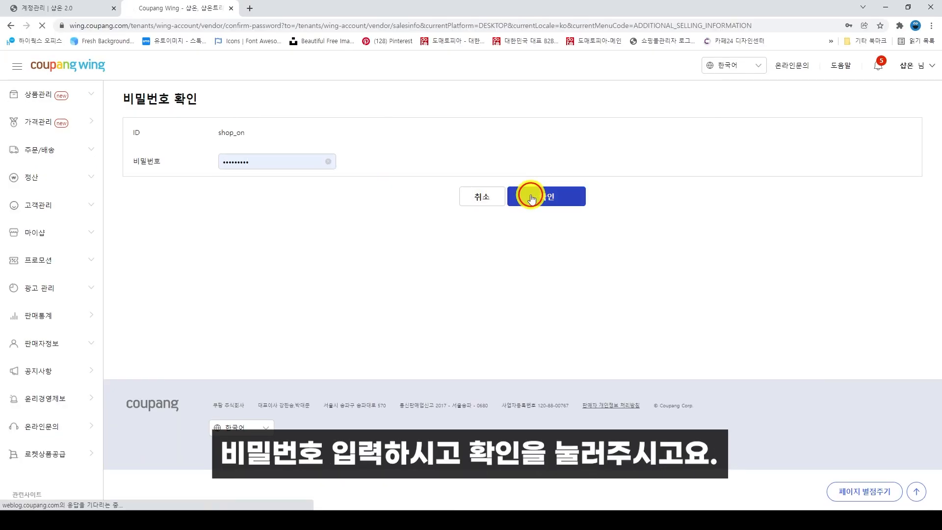
# Step: View the key purpose options for issuing a key under OPEN API 키 발급, and cancel the dialog
pyautogui.scroll(-5, 526, 250)
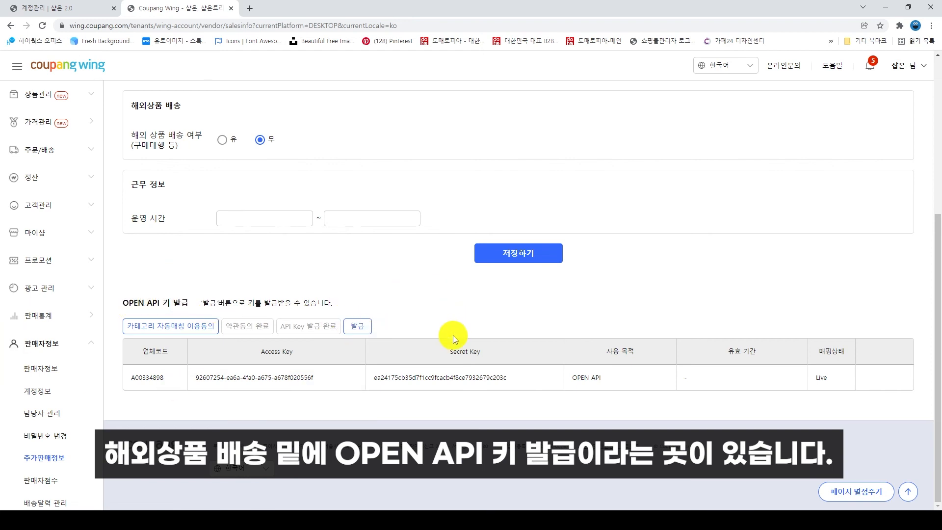
pyautogui.click(367, 329)
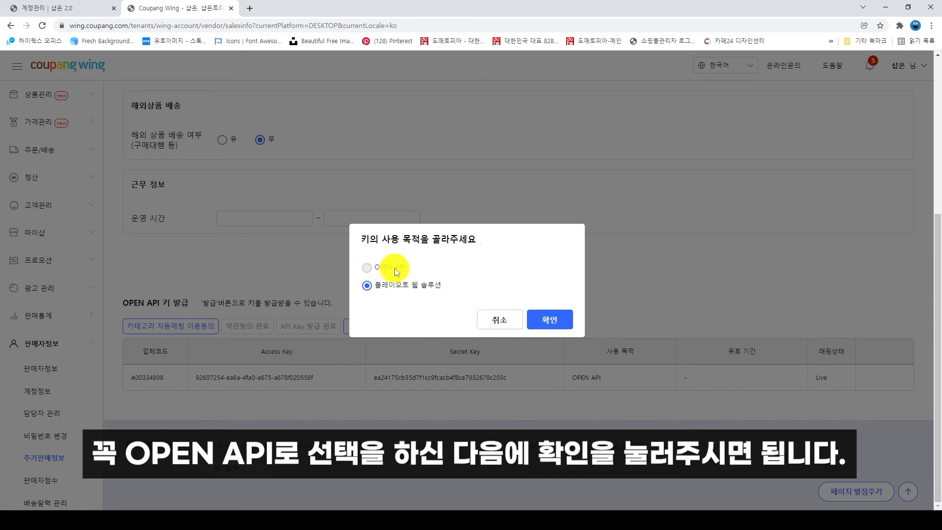
pyautogui.click(516, 323)
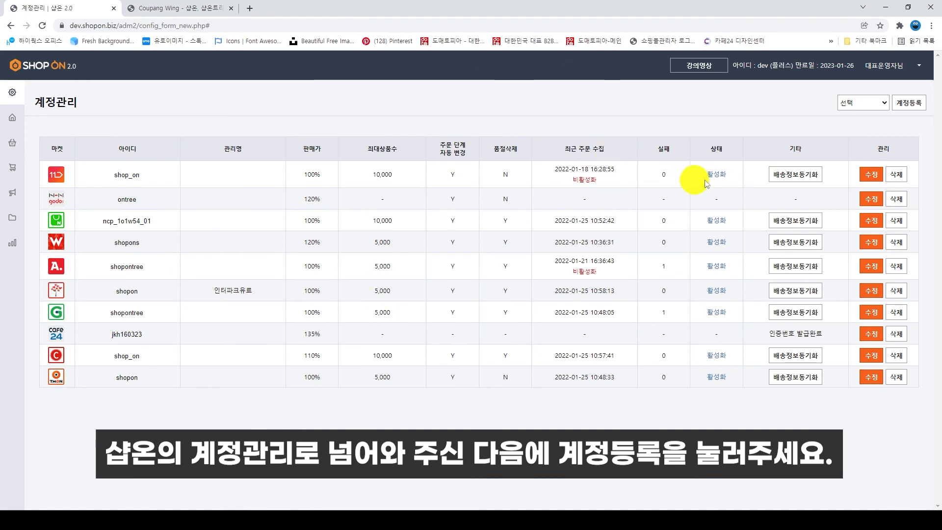
# Step: Start a new account registration in Shop On and choose 쿠팡 as the market
pyautogui.click(909, 102)
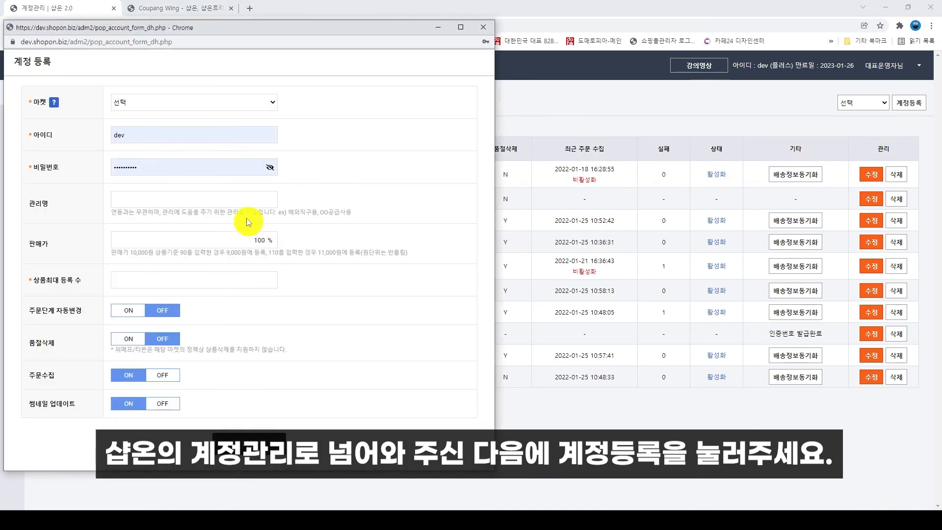
pyautogui.click(185, 104)
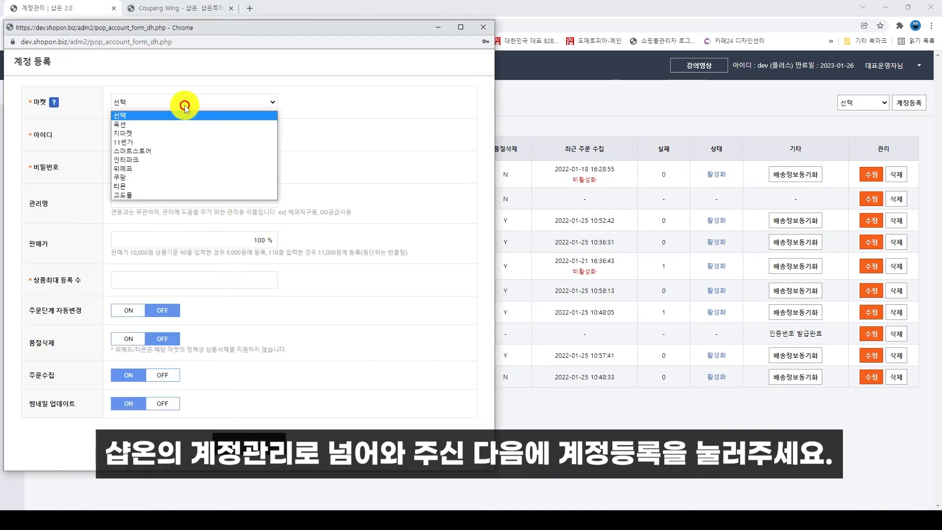
pyautogui.click(155, 178)
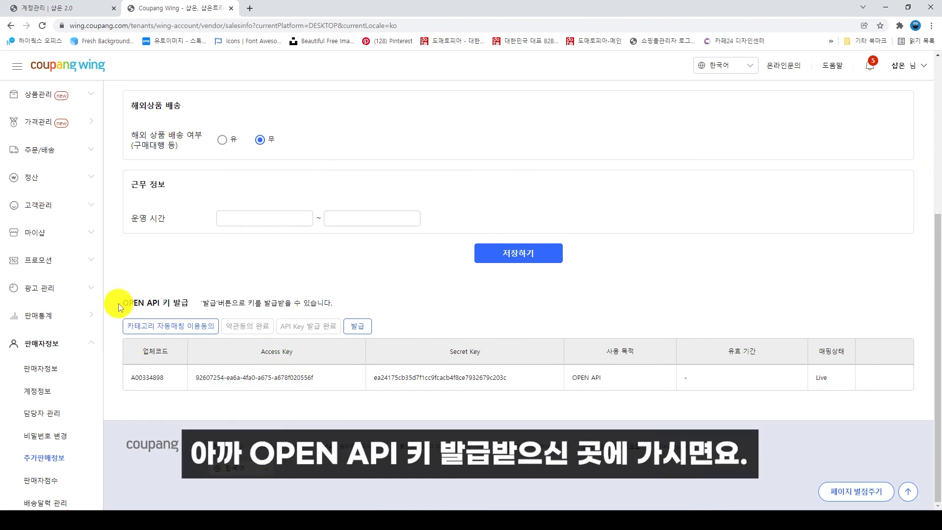
# Step: Copy the 업체코드 from the OPEN API 키 발급 table in Coupang Wing and paste it as 업체번호 in the account form
pyautogui.moveTo(122, 301); pyautogui.dragTo(194, 309)
pyautogui.click(253, 302)
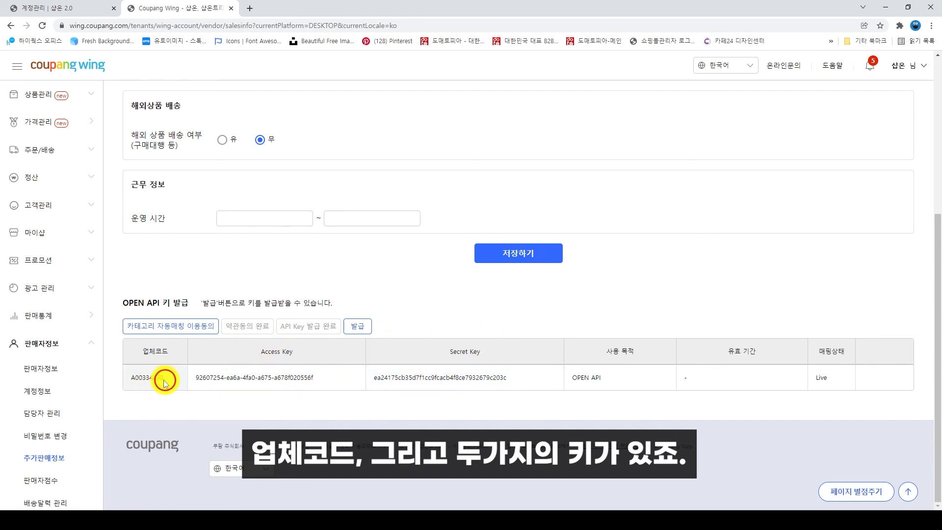
pyautogui.moveTo(165, 383); pyautogui.dragTo(137, 383)
pyautogui.rightClick(134, 383)
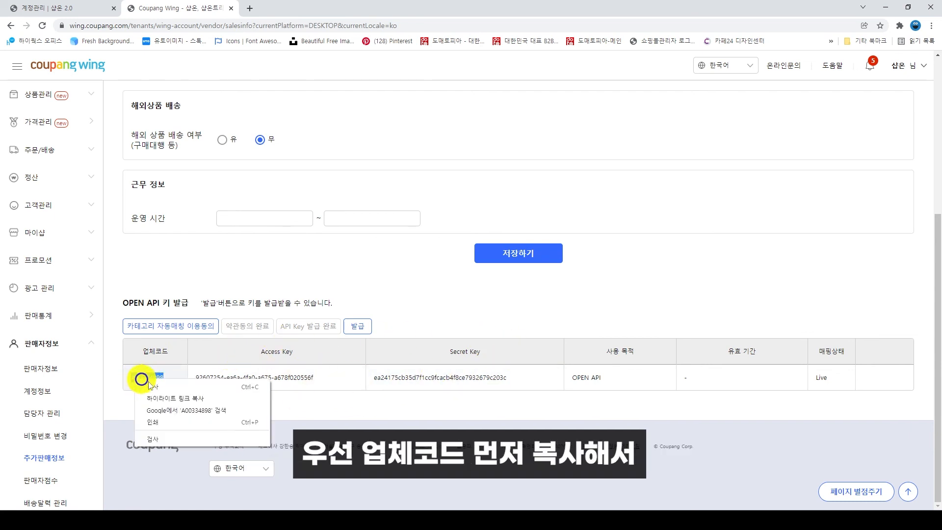
pyautogui.click(151, 390)
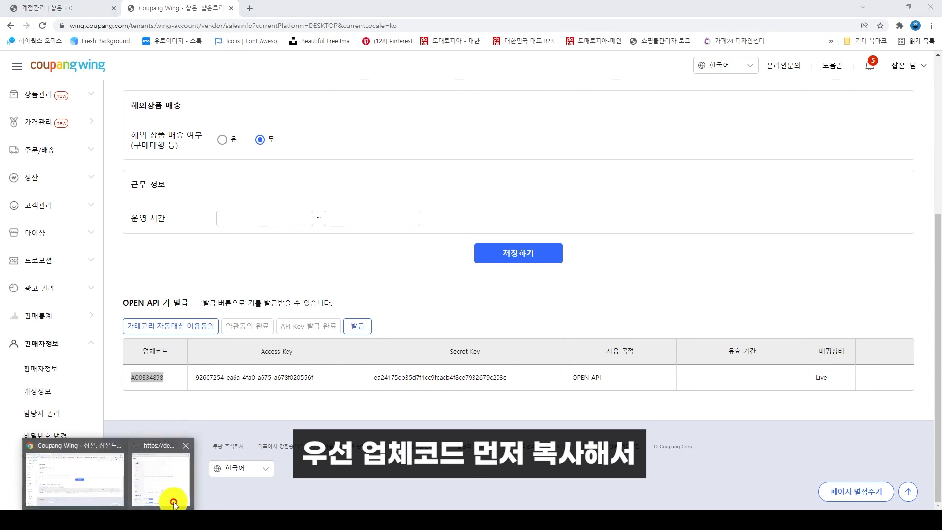
pyautogui.click(169, 499)
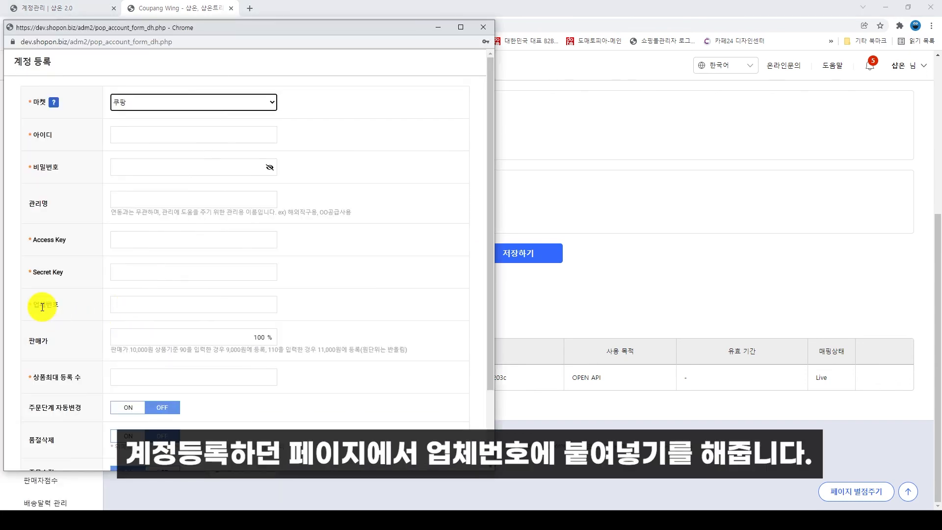
pyautogui.rightClick(150, 306)
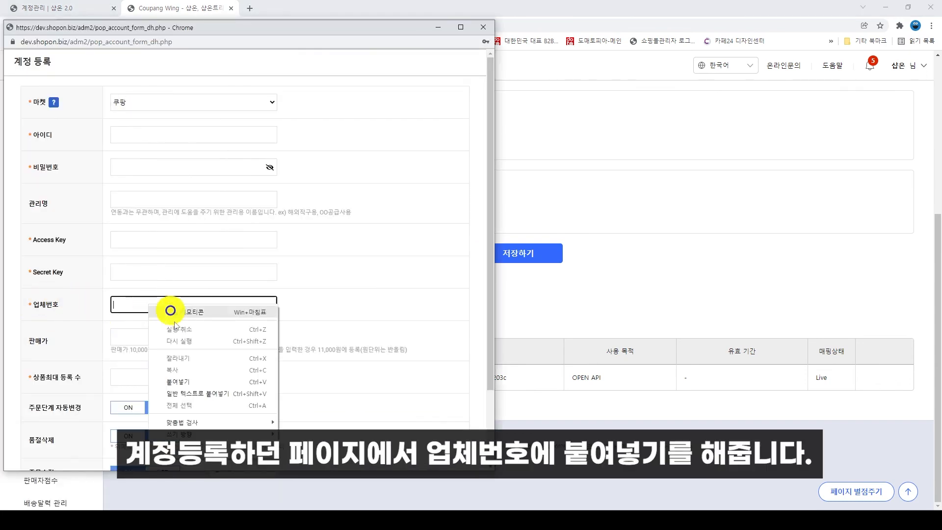
pyautogui.click(177, 382)
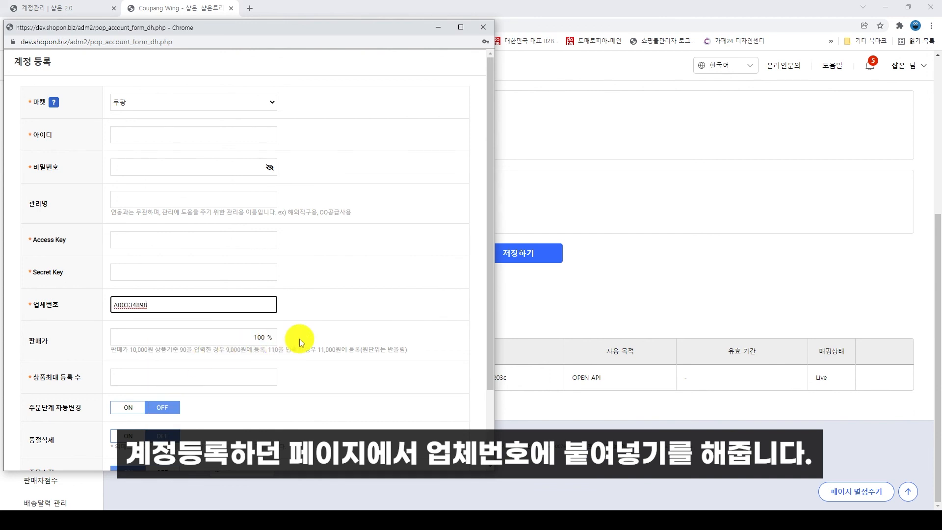
# Step: Copy the Access Key from Coupang Wing into the form's Access Key field, and check it and 업체번호 for blank spaces
pyautogui.click(617, 185)
pyautogui.moveTo(314, 377); pyautogui.dragTo(195, 385)
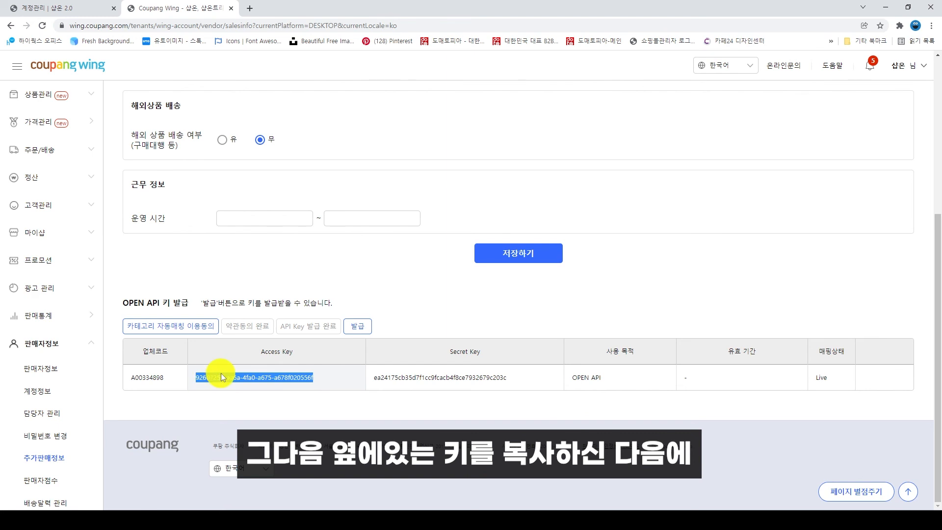
pyautogui.rightClick(225, 372)
pyautogui.click(246, 380)
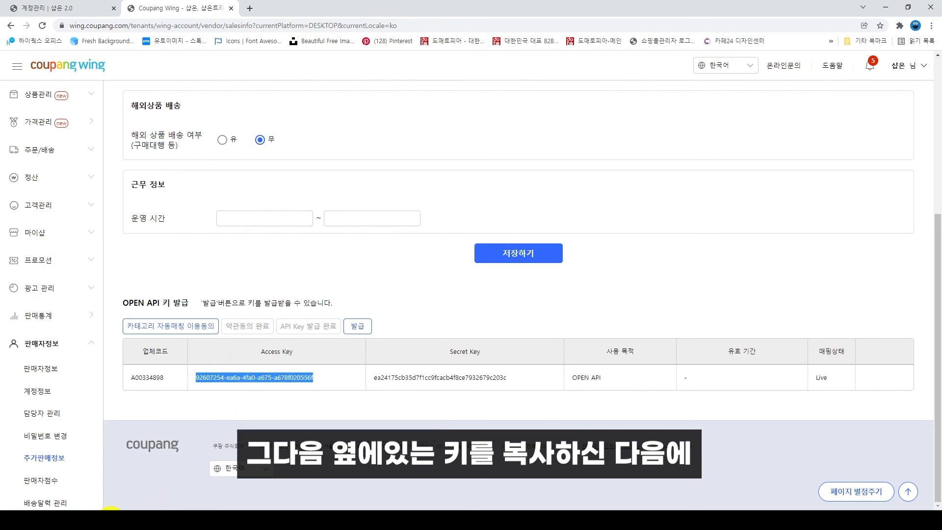
pyautogui.click(111, 521)
pyautogui.moveTo(32, 240); pyautogui.dragTo(80, 240)
pyautogui.click(122, 241)
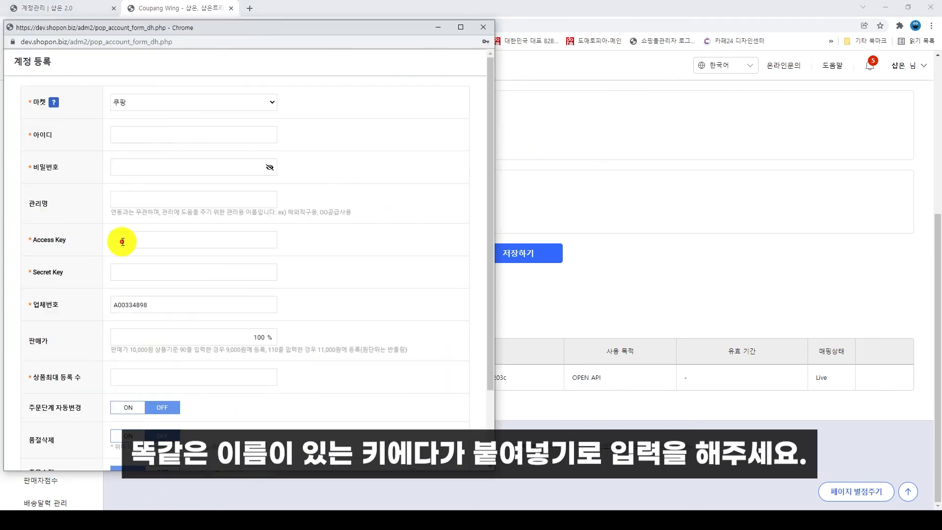
pyautogui.rightClick(122, 242)
pyautogui.click(169, 310)
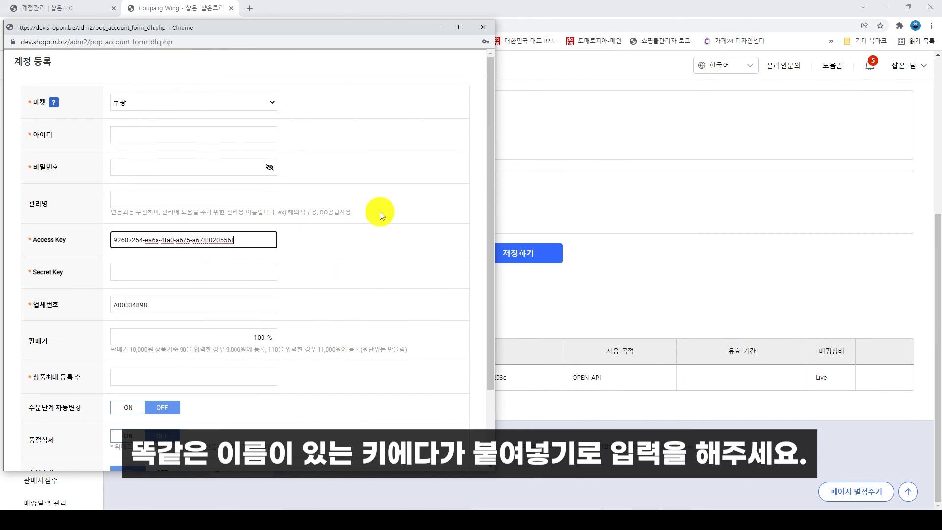
pyautogui.moveTo(255, 244); pyautogui.dragTo(108, 247)
pyautogui.moveTo(264, 304); pyautogui.dragTo(104, 316)
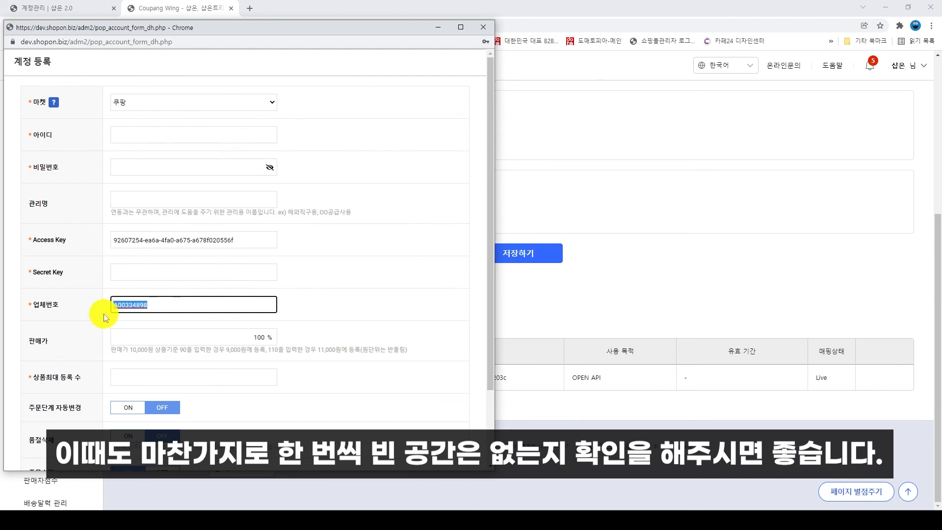
# Step: Copy the Secret Key from Coupang Wing and paste it into the account form's Secret Key field
pyautogui.click(614, 336)
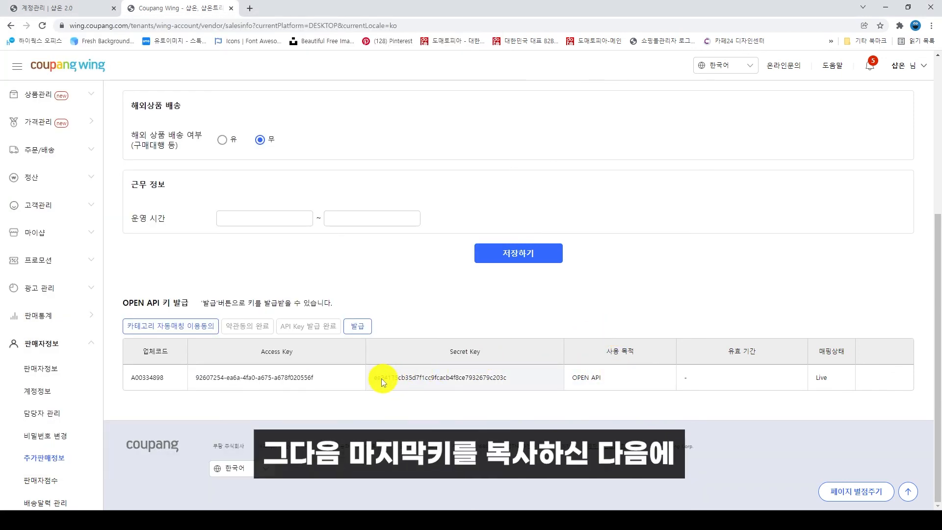
pyautogui.moveTo(378, 381); pyautogui.dragTo(492, 386)
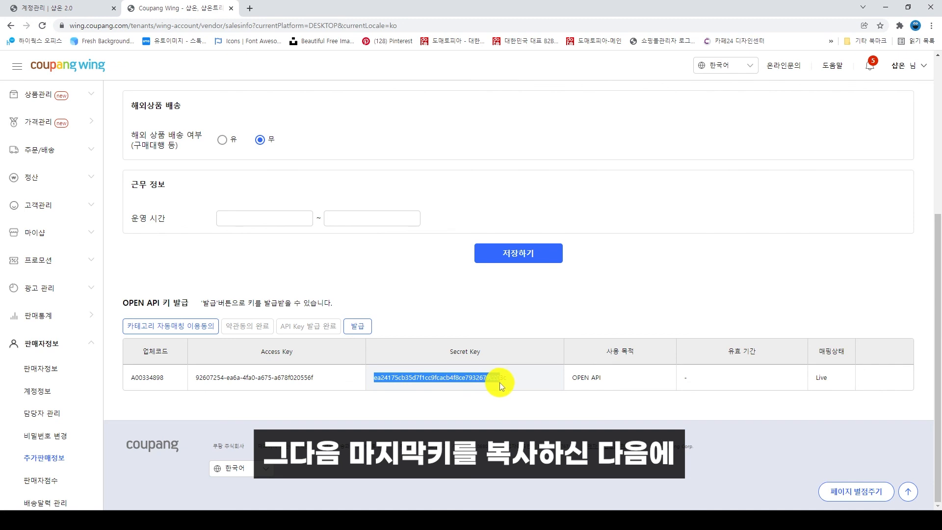
pyautogui.rightClick(501, 385)
pyautogui.click(515, 392)
pyautogui.hotkey('alt', 'Tab')
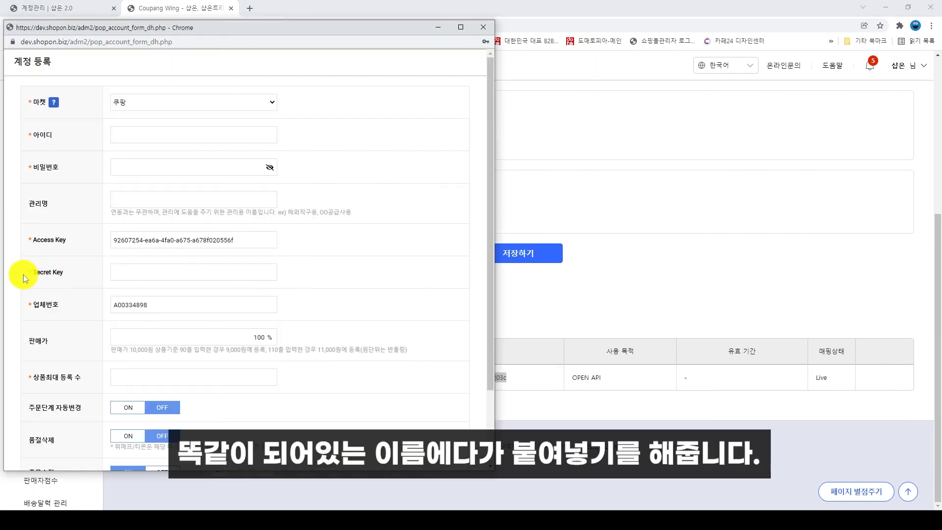
pyautogui.rightClick(147, 274)
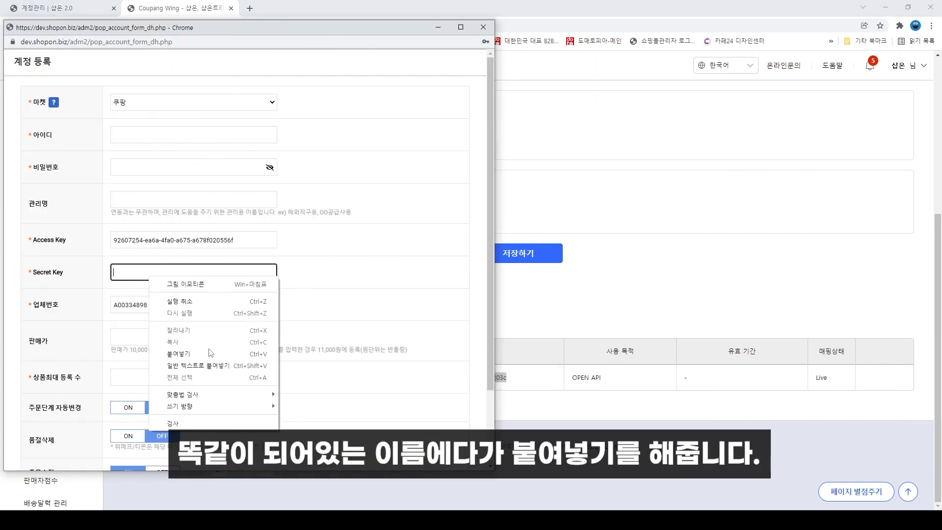
pyautogui.click(210, 353)
# Step: Check the pasted Secret Key for blank spaces, review the remaining form settings, and close the form without saving
pyautogui.moveTo(263, 273); pyautogui.dragTo(95, 273)
pyautogui.click(434, 312)
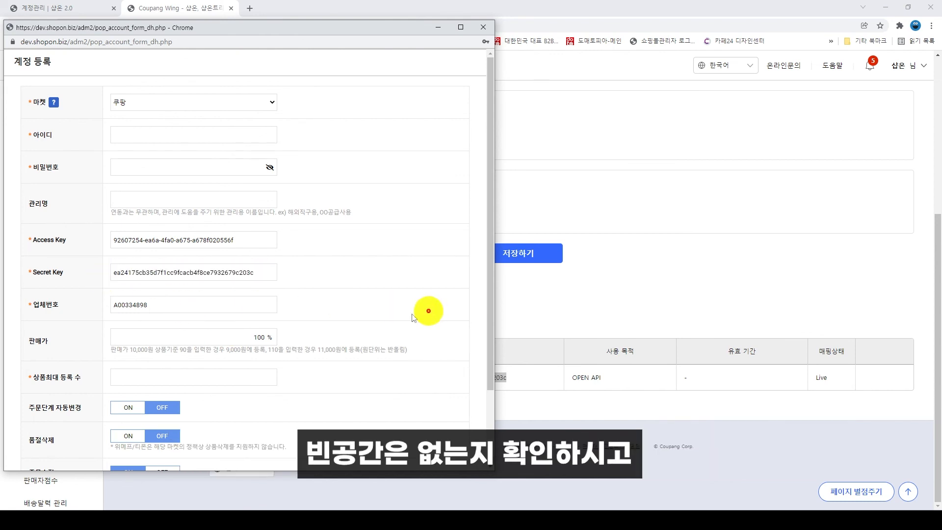
pyautogui.scroll(-2, 412, 316)
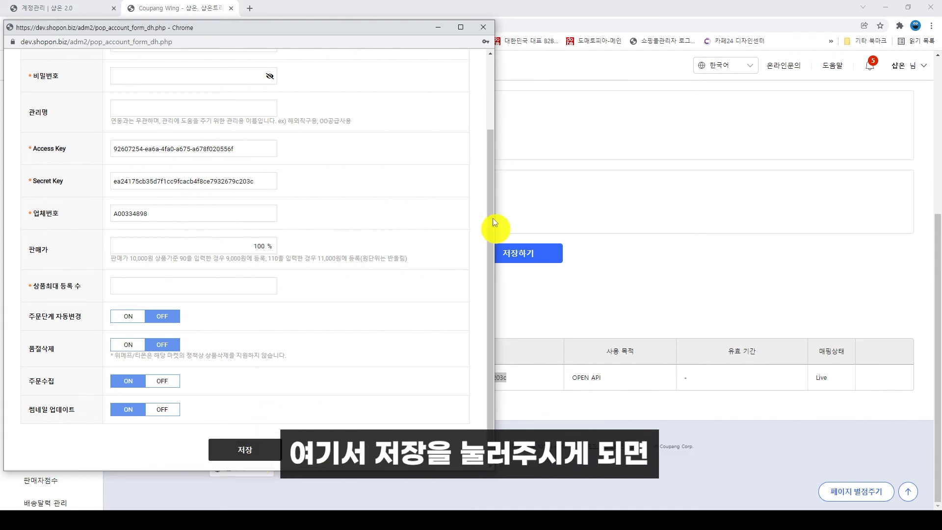
pyautogui.click(484, 28)
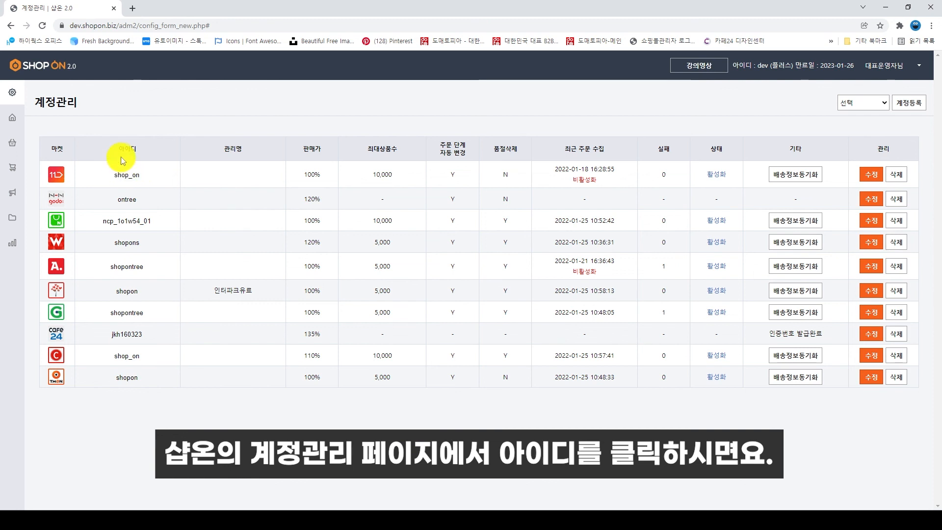
# Step: Open the 11번가 셀러 오피스 from its market entry in the 계정관리 list, and close its window
pyautogui.click(133, 176)
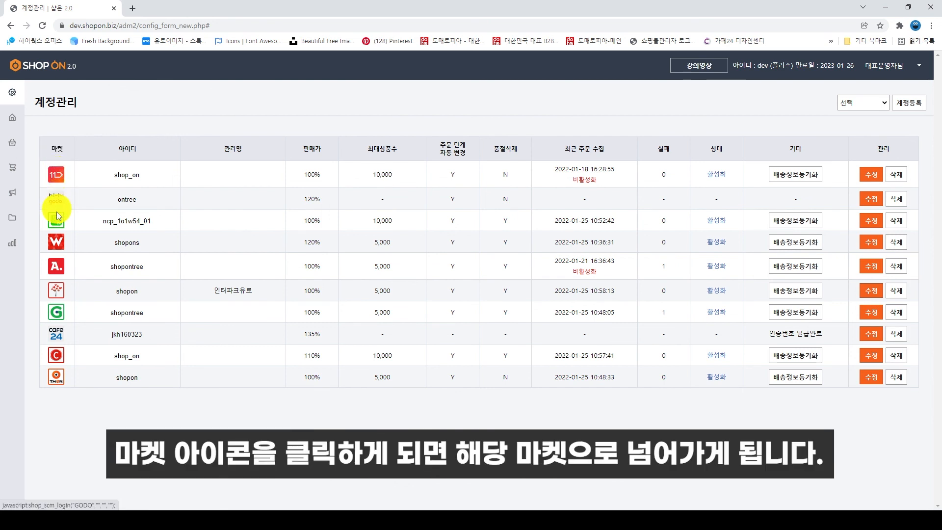
pyautogui.click(56, 176)
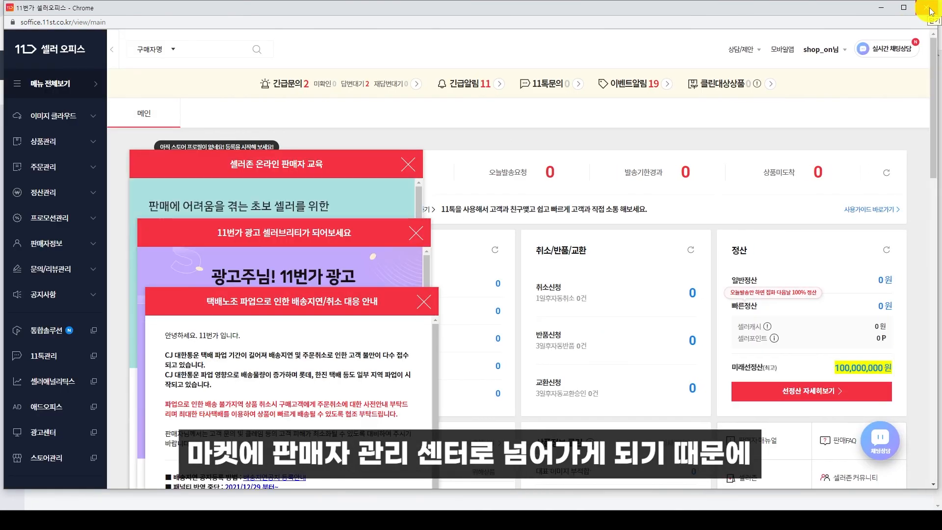
pyautogui.click(929, 10)
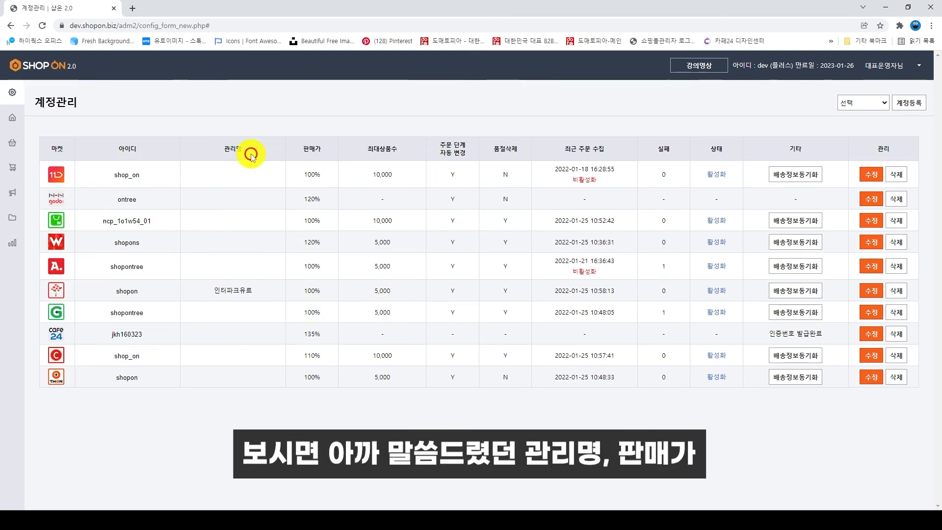
# Step: Examine the 관리명, 최근 주문 수집, 실패 and 상태 columns of the 계정관리 list, including the 비활성화 mark for 11번가
pyautogui.moveTo(225, 150); pyautogui.dragTo(246, 149)
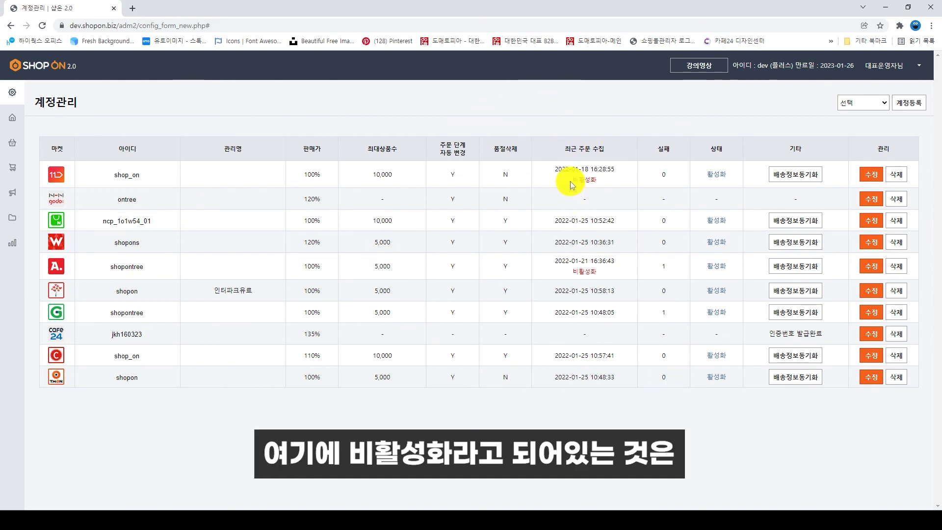
pyautogui.moveTo(571, 181); pyautogui.dragTo(600, 181)
pyautogui.click(617, 181)
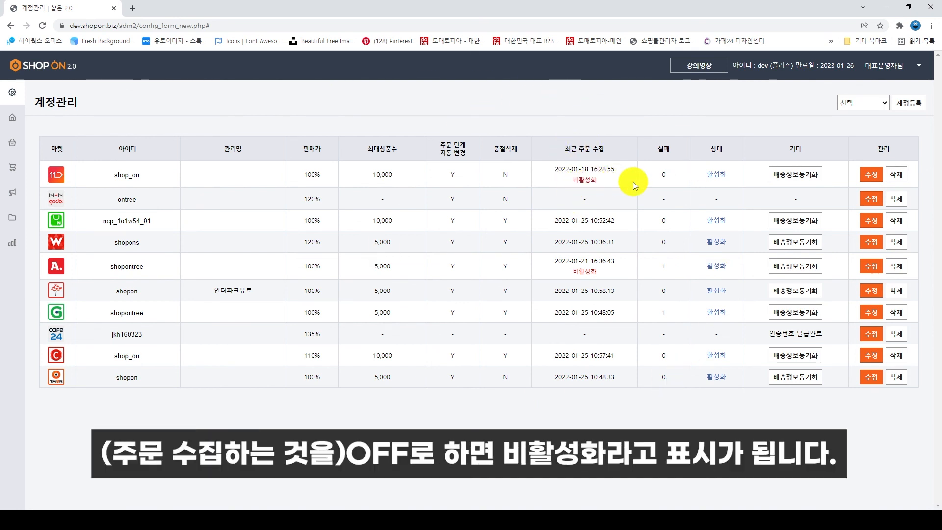
pyautogui.moveTo(585, 180); pyautogui.dragTo(621, 179)
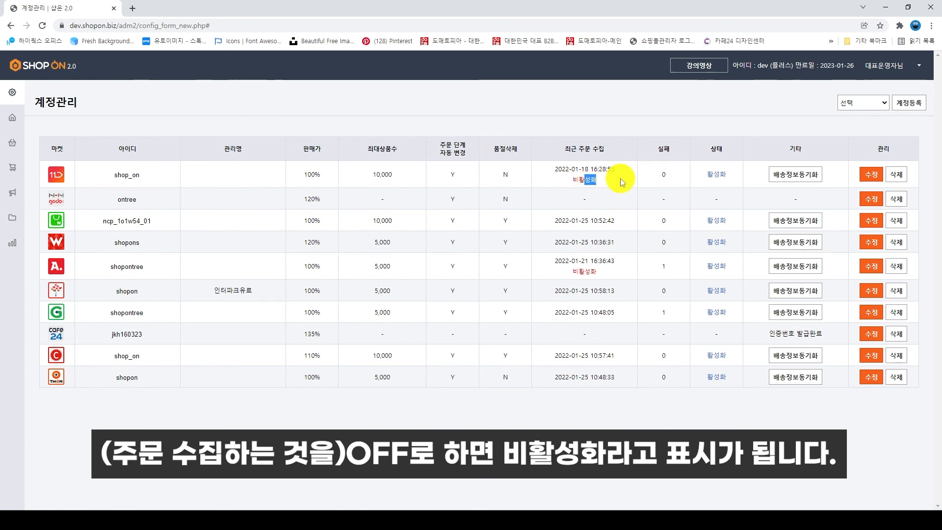
pyautogui.click(621, 182)
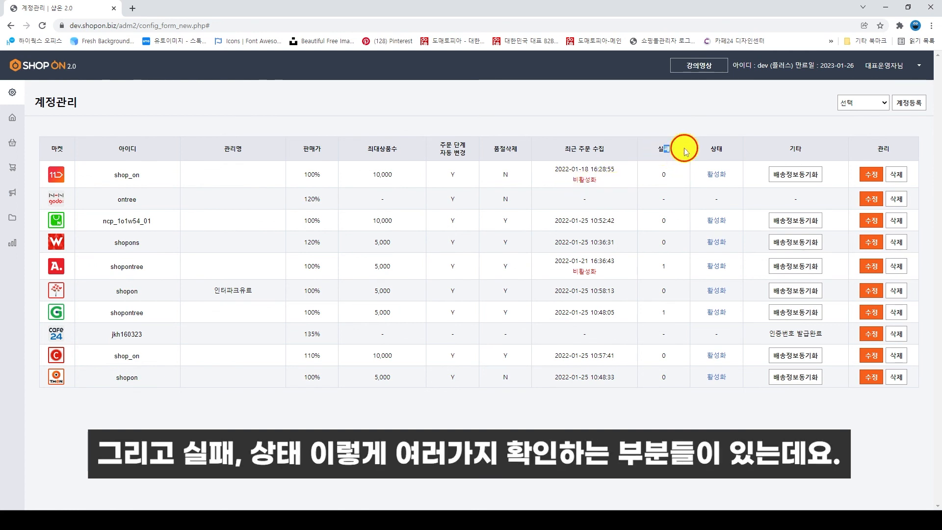
pyautogui.click(711, 158)
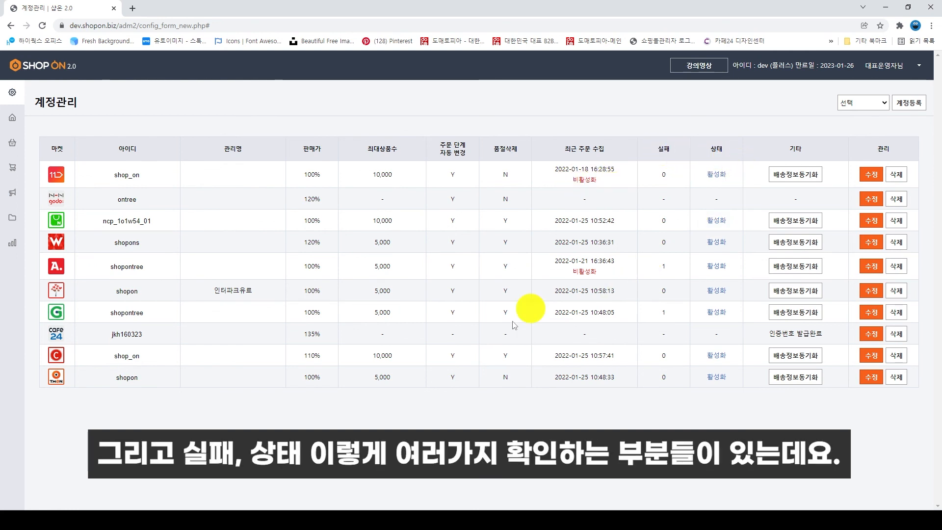